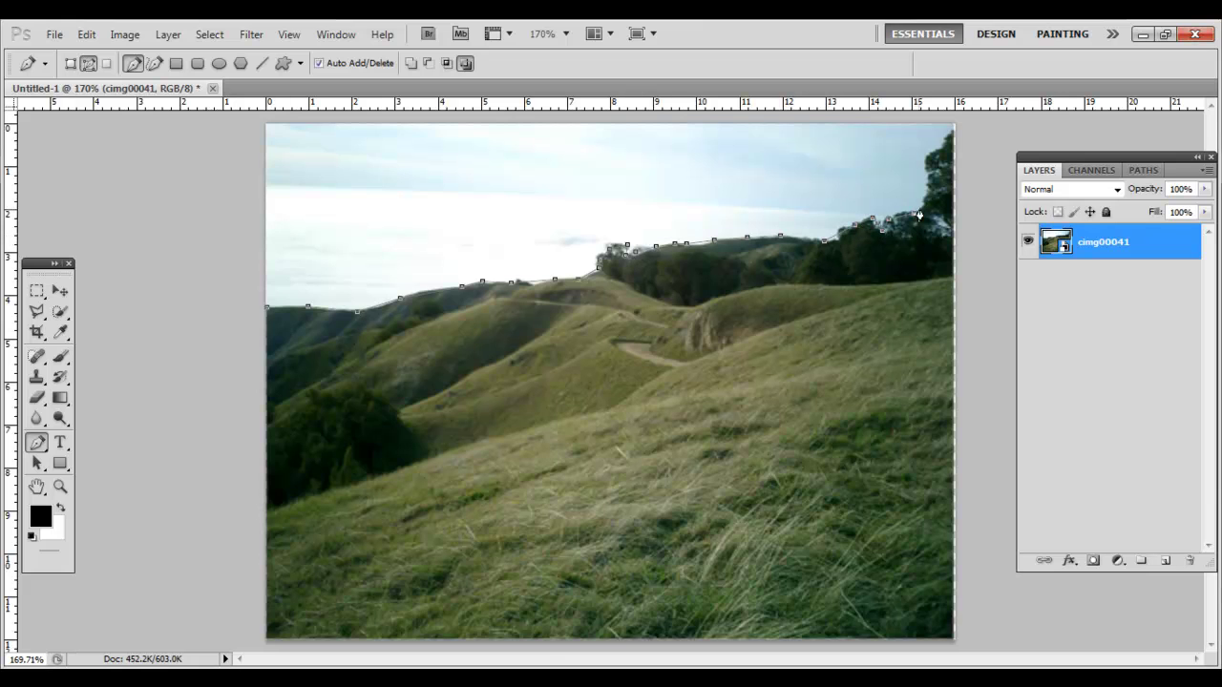
Mask out the hillside photo's sky with a vector mask from the drawn path, and nudge the layer slightly down
right_click(452, 391)
left_click(534, 404)
key("v")
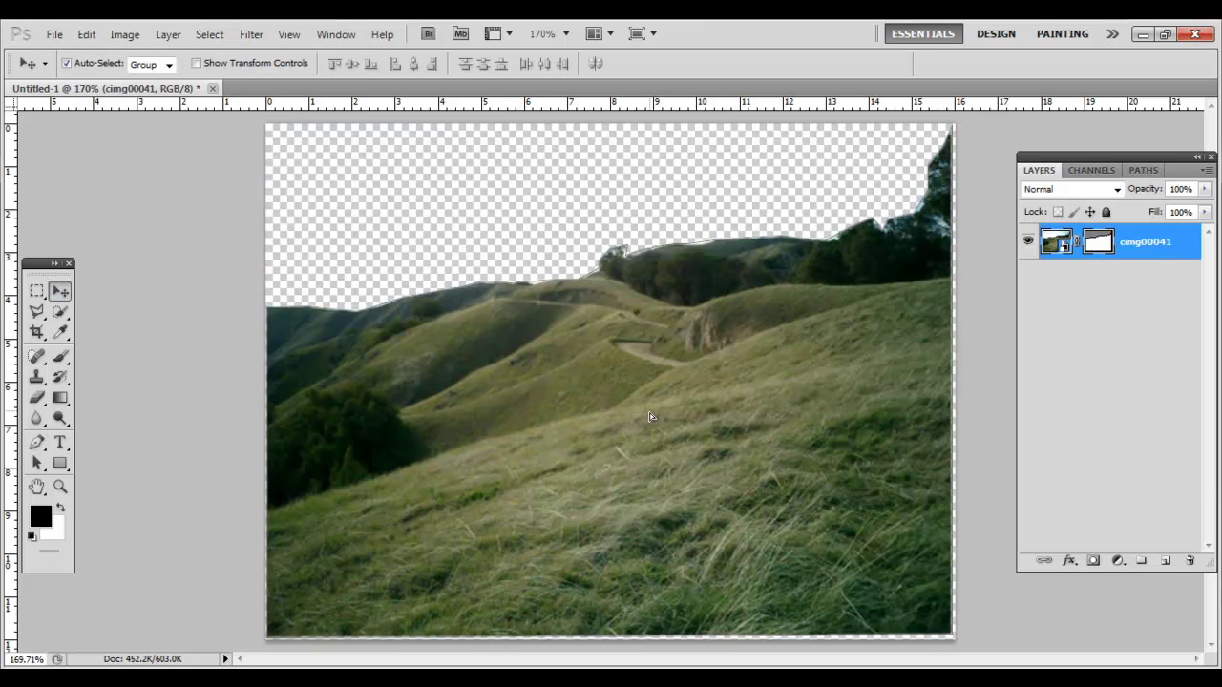
left_click_drag(649, 414, 654, 425)
Place the blue cloudy sky image "untitled" in the document
left_click(65, 35)
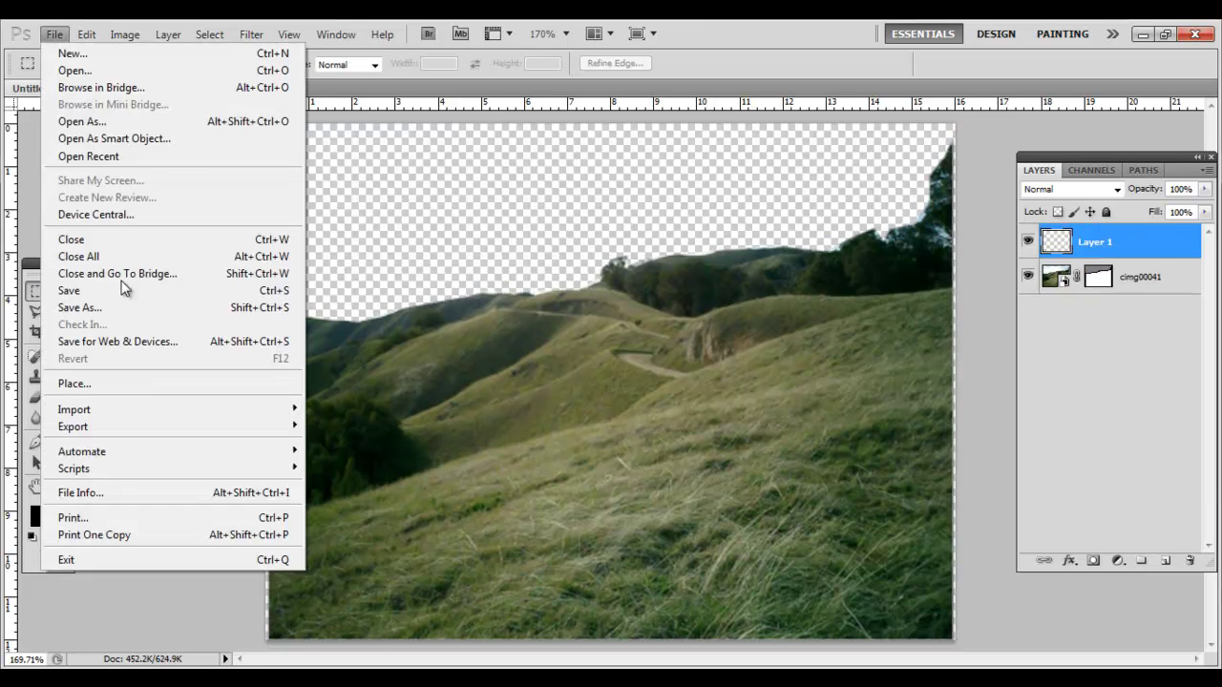
left_click(696, 401)
scroll(696, 401, "down", 3)
scroll(745, 315, "down", 3)
left_click(767, 218)
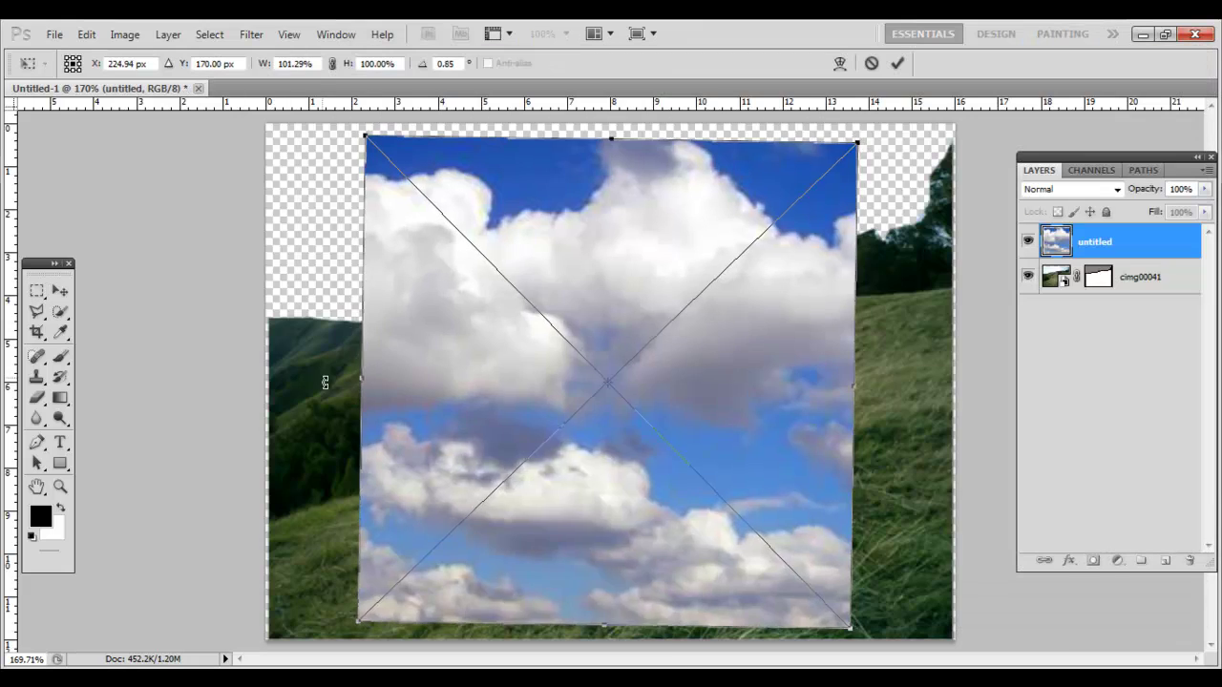
Stretch the cloud image to about 140% wide and 73% high, align it with the canvas's upper edge, and put it behind the hillside
left_click_drag(368, 379, 265, 379)
left_click_drag(850, 379, 949, 379)
left_click_drag(607, 636, 607, 495)
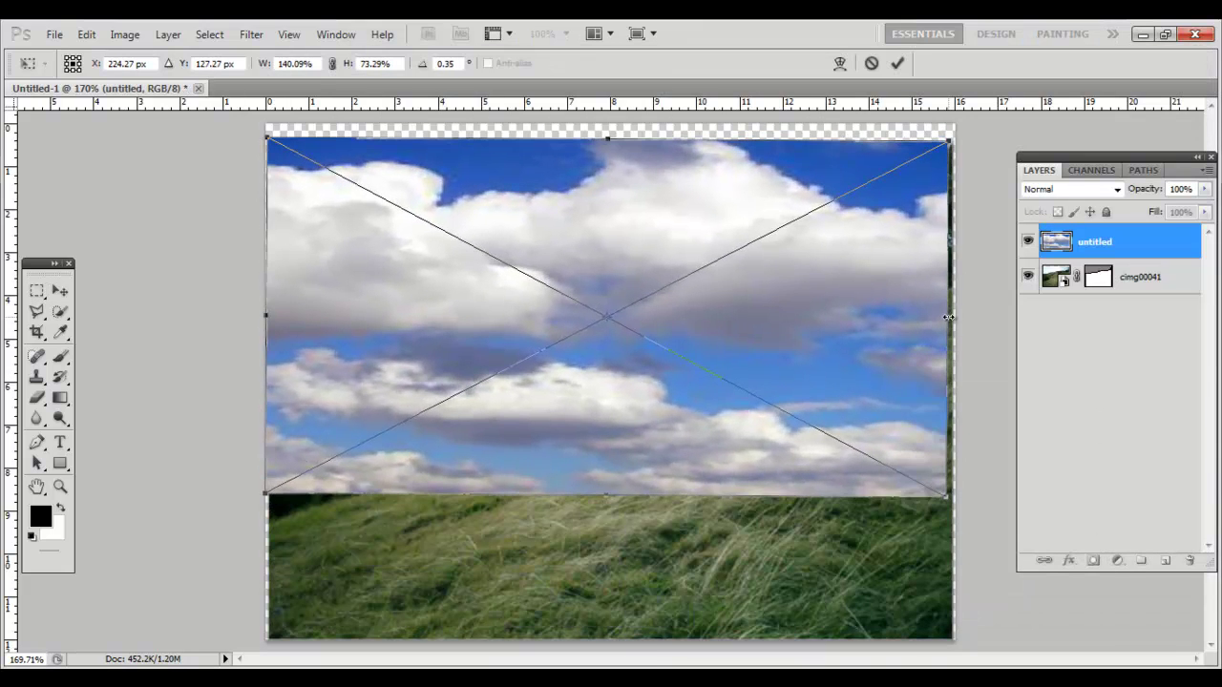
left_click_drag(668, 315, 672, 302)
right_click(777, 276)
left_click(828, 288)
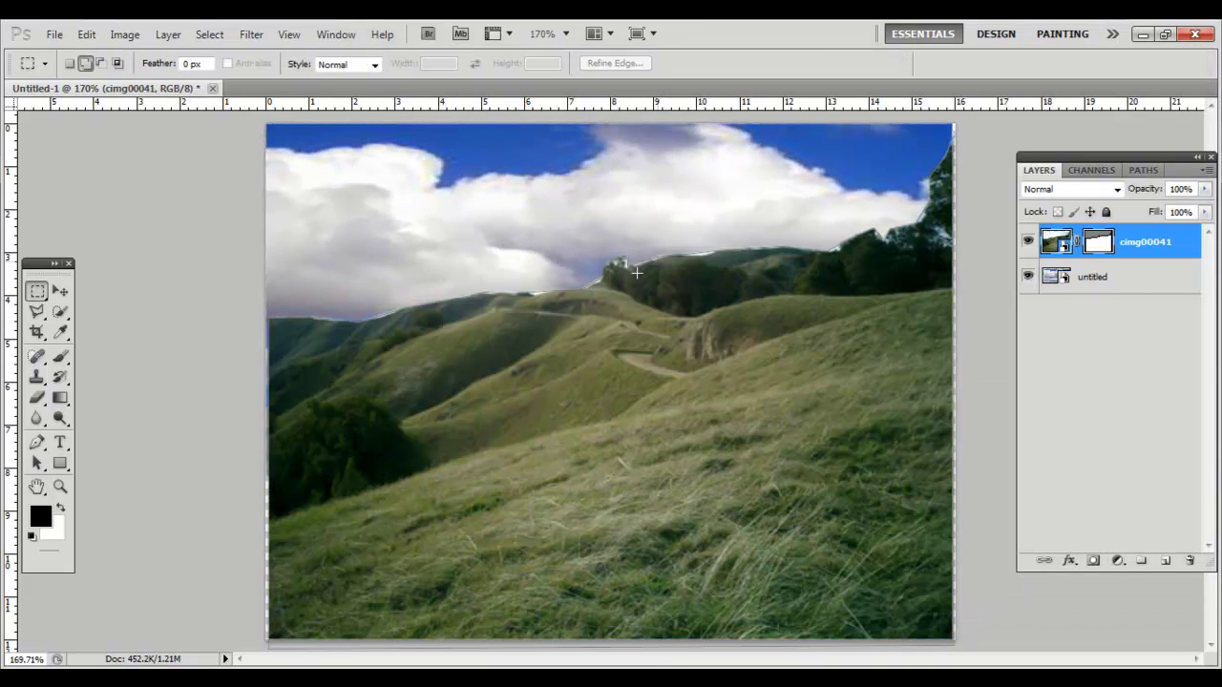
Rasterize the hillside and cloud layers, and erase the tall tree at the right end of the skyline
right_click(290, 299)
left_click(296, 299)
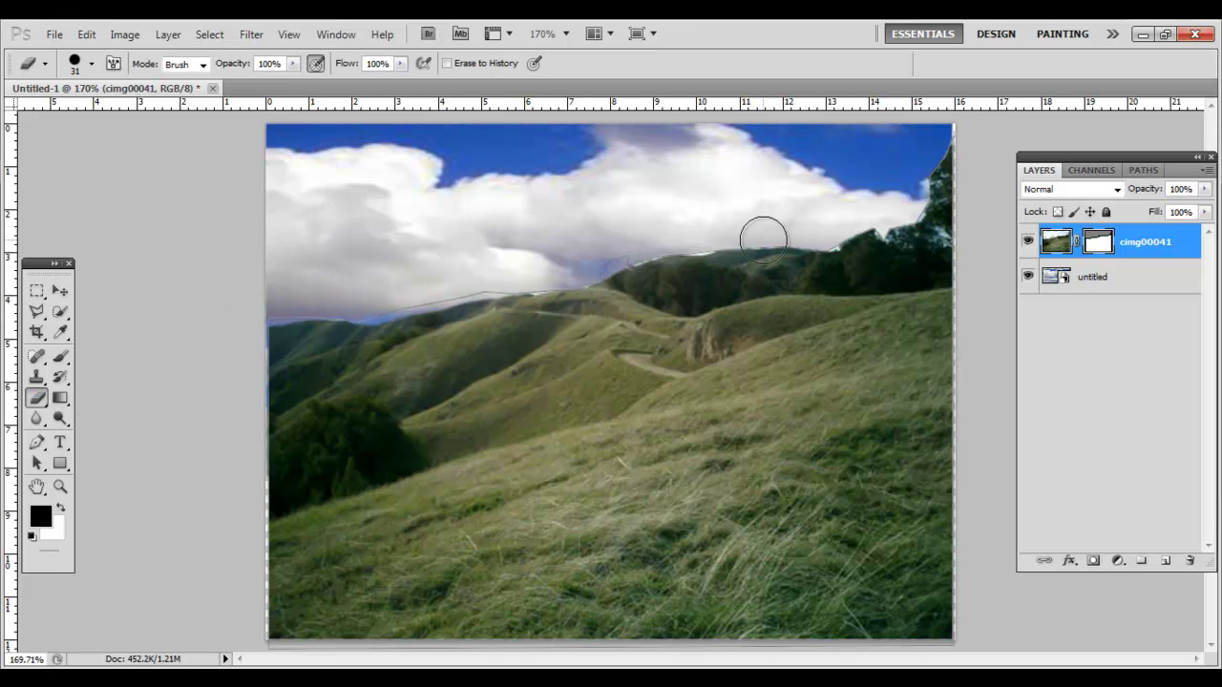
left_click(1145, 276)
left_click(1076, 250)
left_click(1086, 284)
key("alt+bracketright")
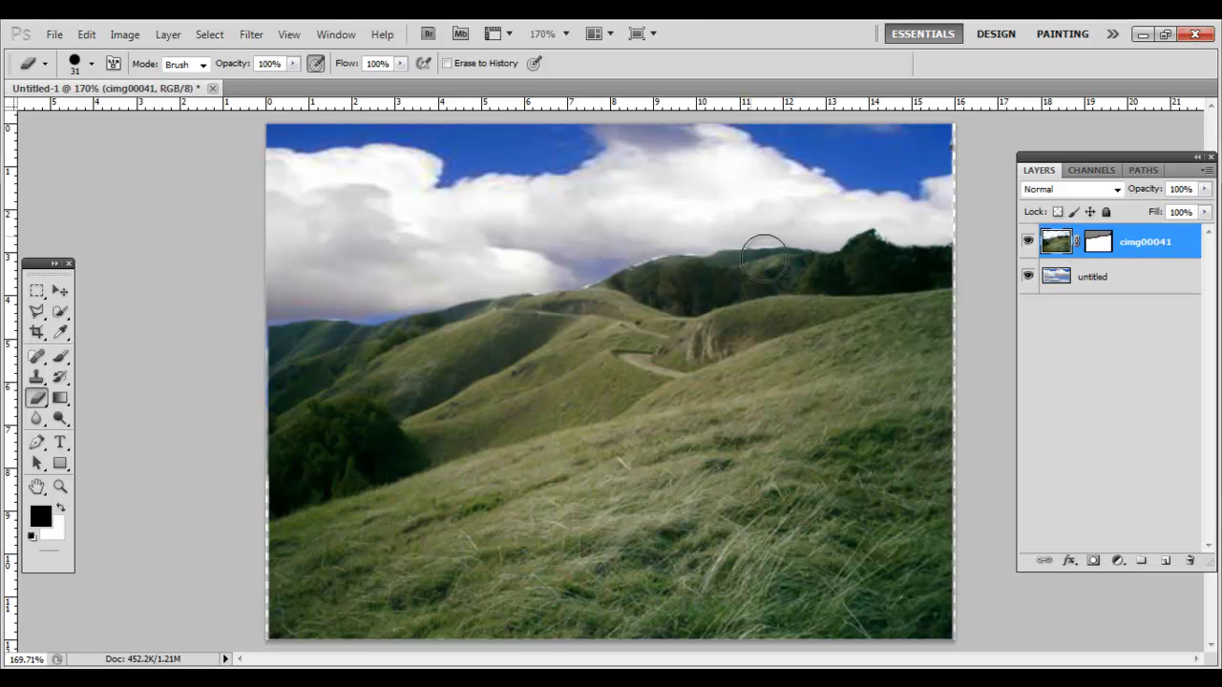
Add a new layer and browse to the Abstract folder for an image to place
left_click(54, 35)
left_click(1165, 560)
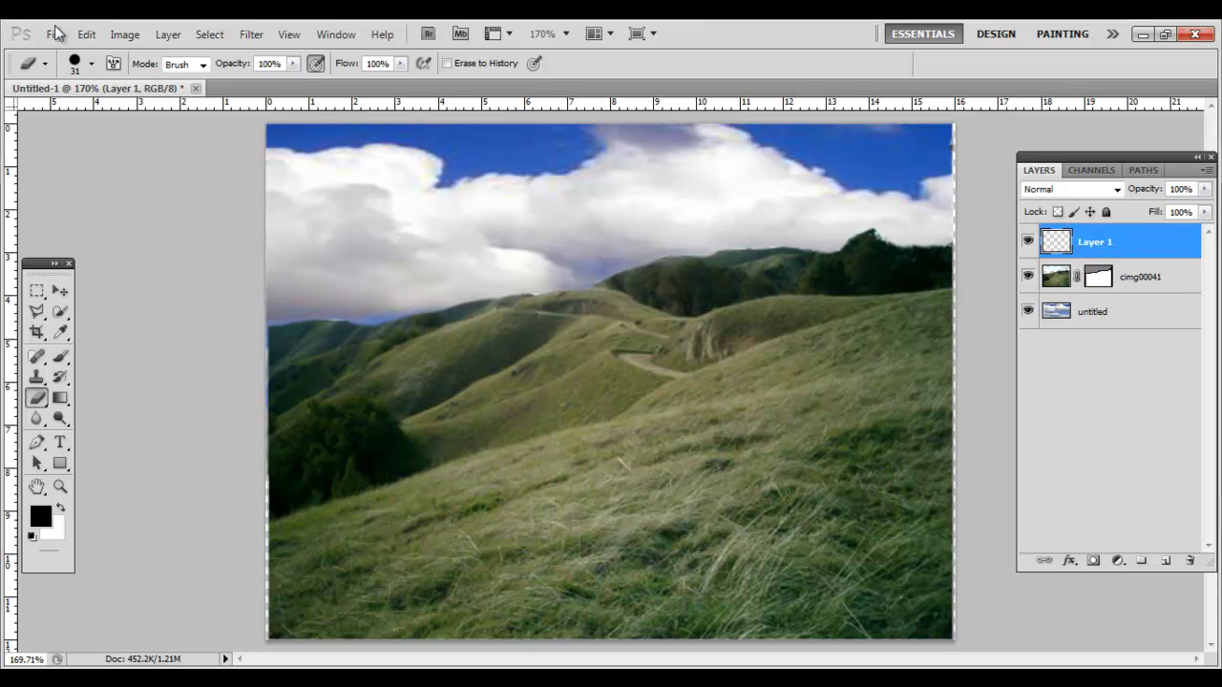
left_click(54, 35)
left_click(58, 385)
double_click(482, 153)
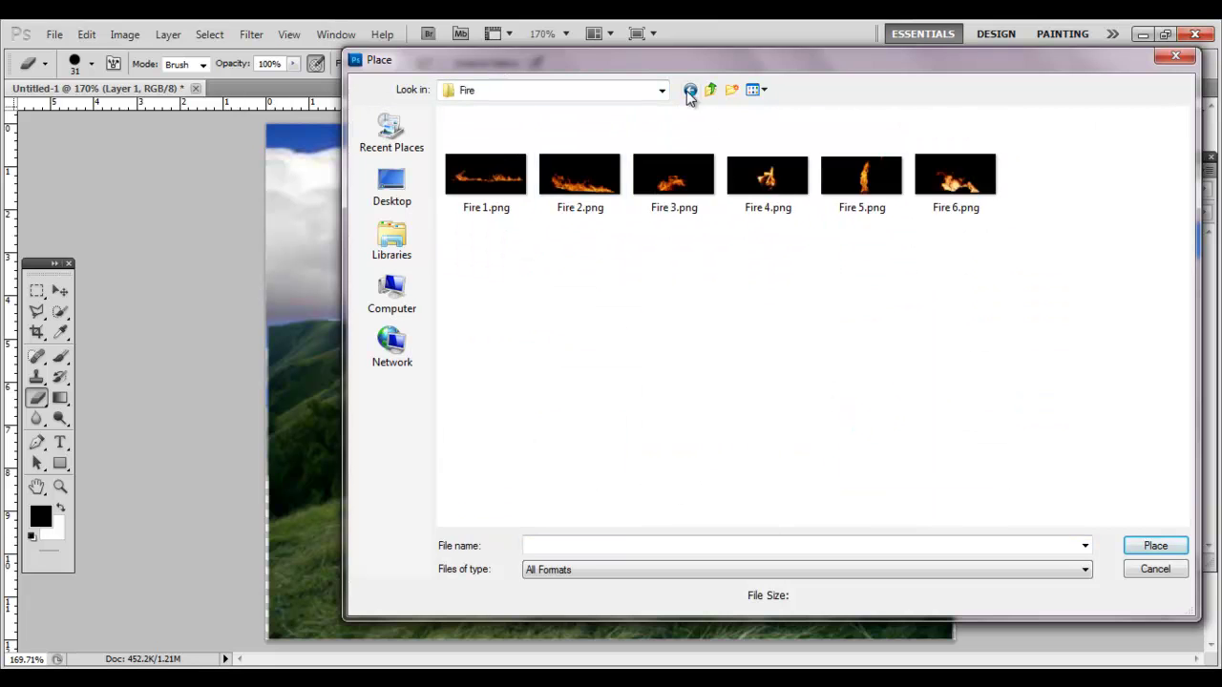
left_click(691, 90)
double_click(494, 136)
Place the abstract render "2" at 15.64% width and 12.74% height in the sky's upper-left corner
scroll(672, 361, "down", 5)
scroll(671, 361, "down", 3)
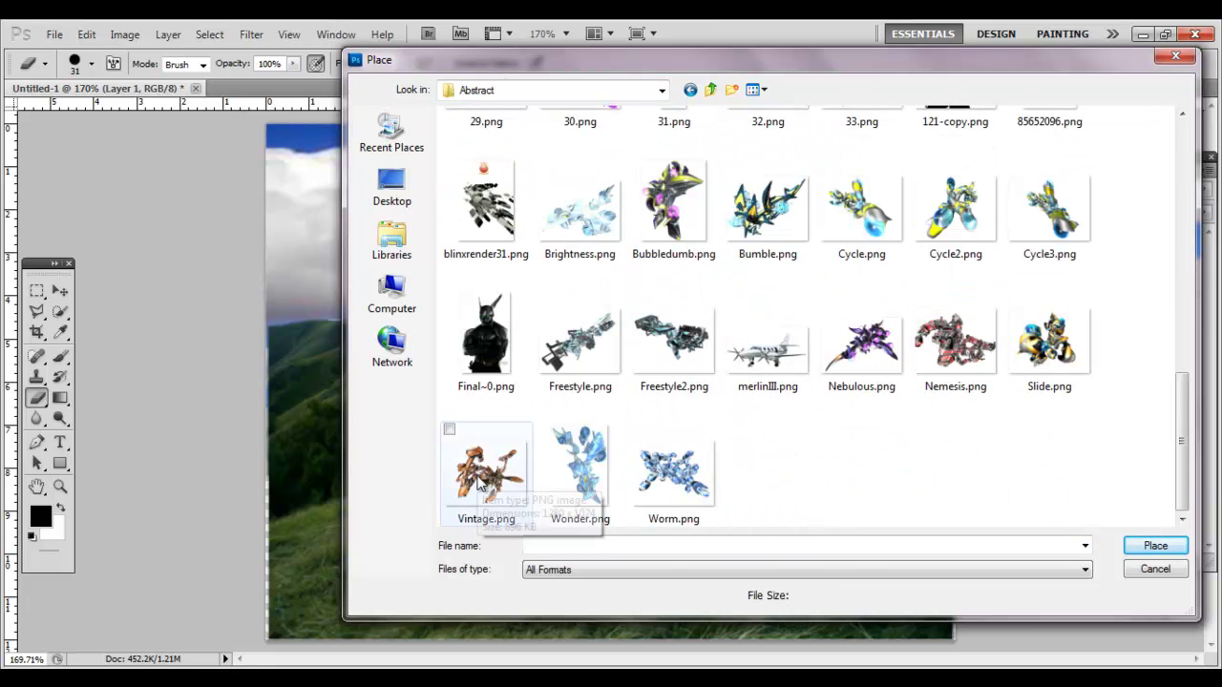
left_click(579, 330)
scroll(578, 329, "up", 8)
key("Return")
left_click_drag(840, 636, 450, 281)
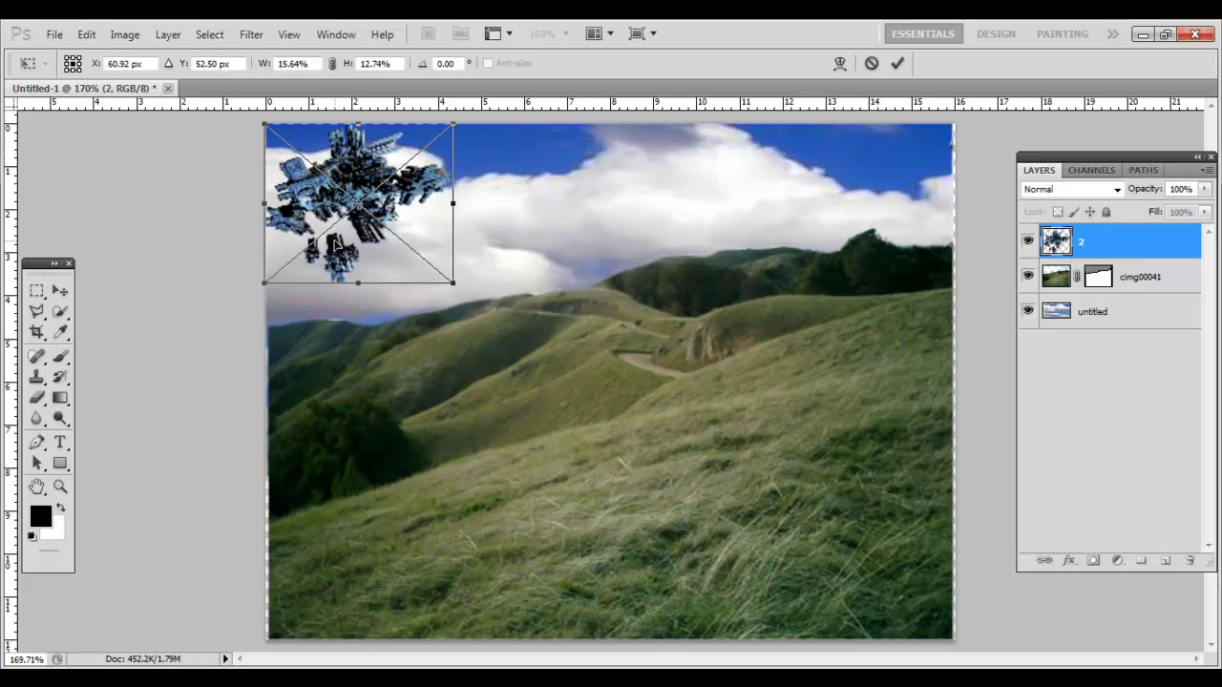
key("Return")
Add a layer directly above the clouds and place Light 6.png from the Light folder on it
key("alt+comma")
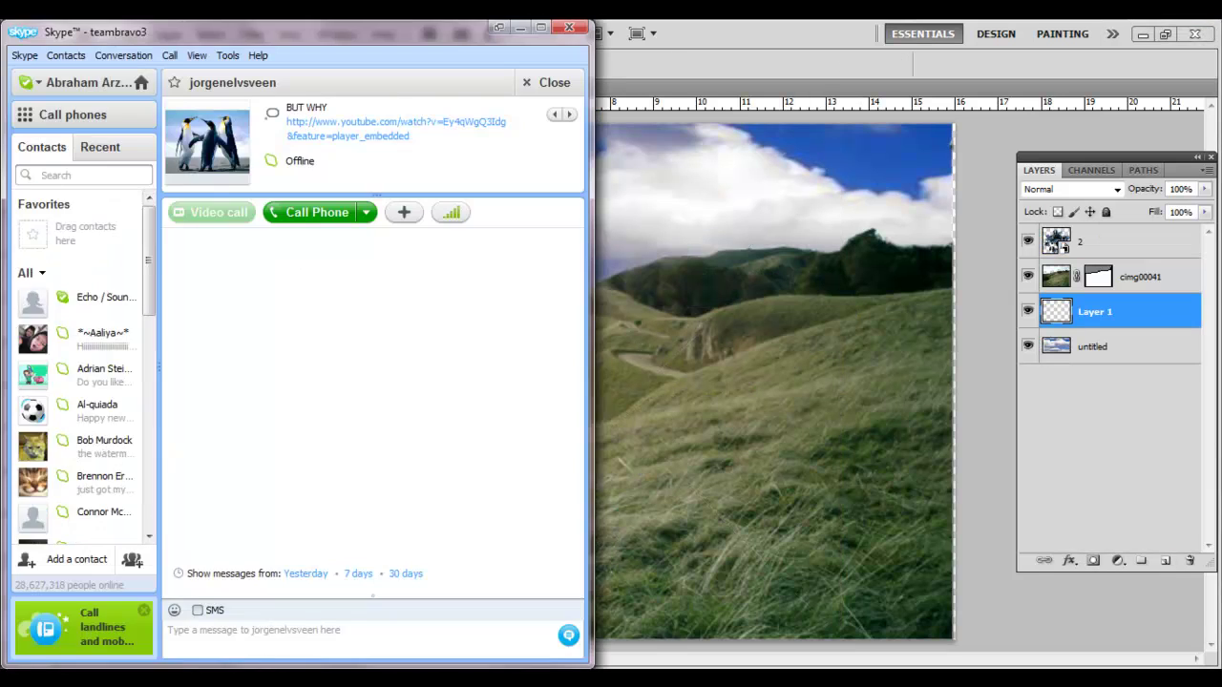
left_click(54, 34)
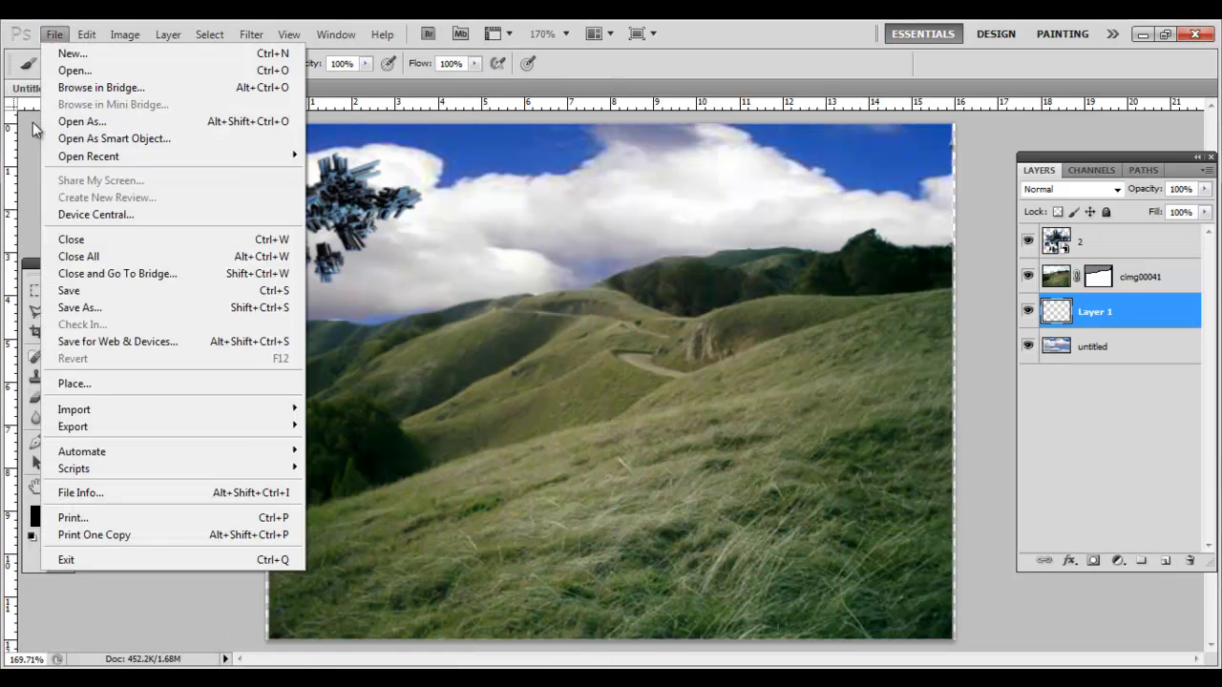
left_click(76, 382)
left_click(661, 90)
left_click(481, 273)
left_click(862, 294)
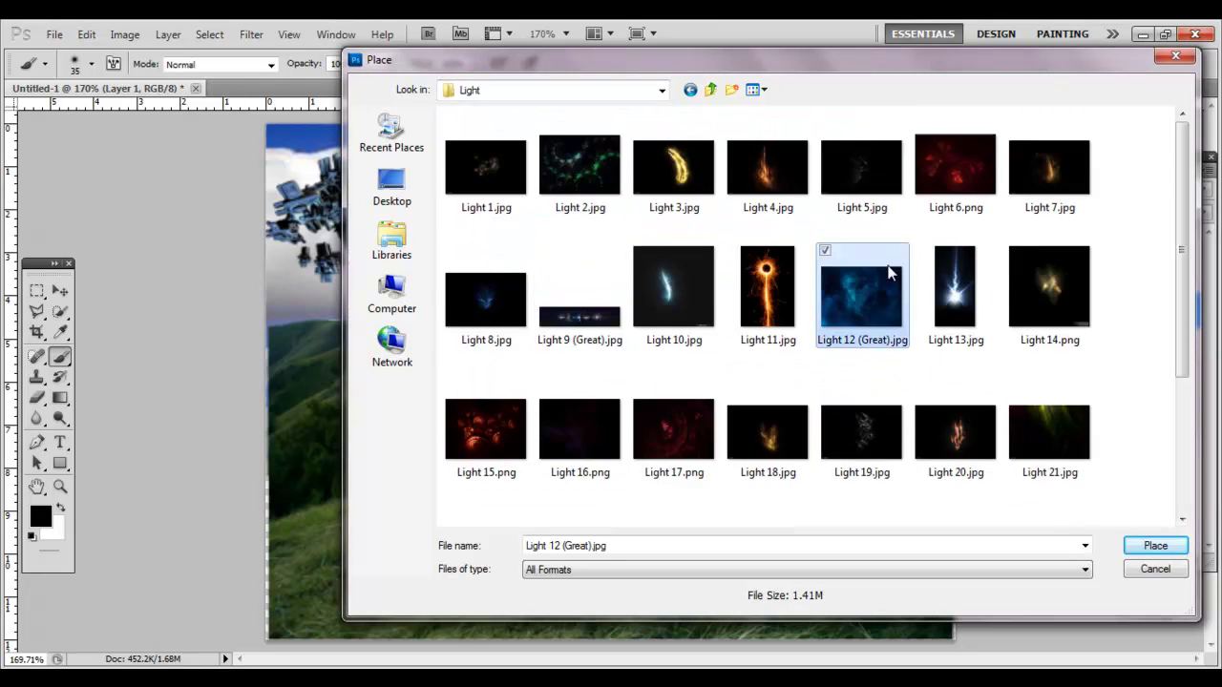
double_click(954, 167)
right_click(776, 244)
left_click(818, 248)
Try the cloud layer above Light 6 at 82% opacity with Dissolve blending, and undo these changes
left_click(1114, 189)
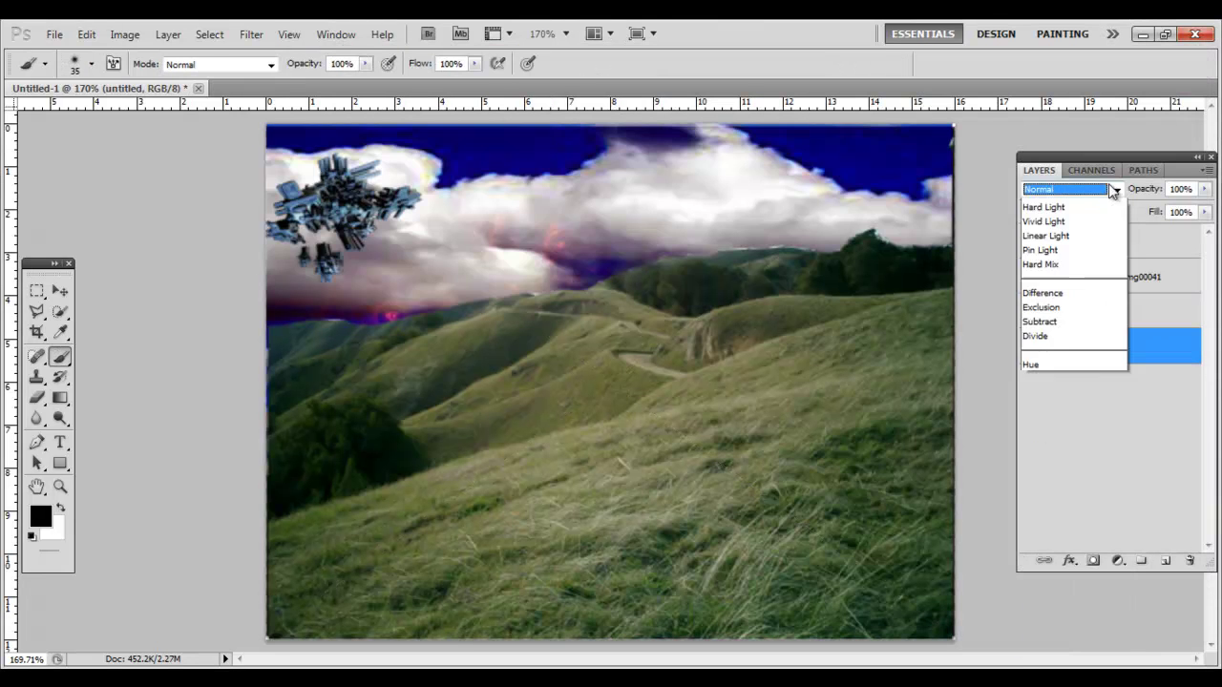
left_click(1086, 342)
left_click_drag(1079, 344, 1077, 314)
left_click(1077, 349)
key("ctrl+z")
key("ctrl+z")
key("ctrl+z")
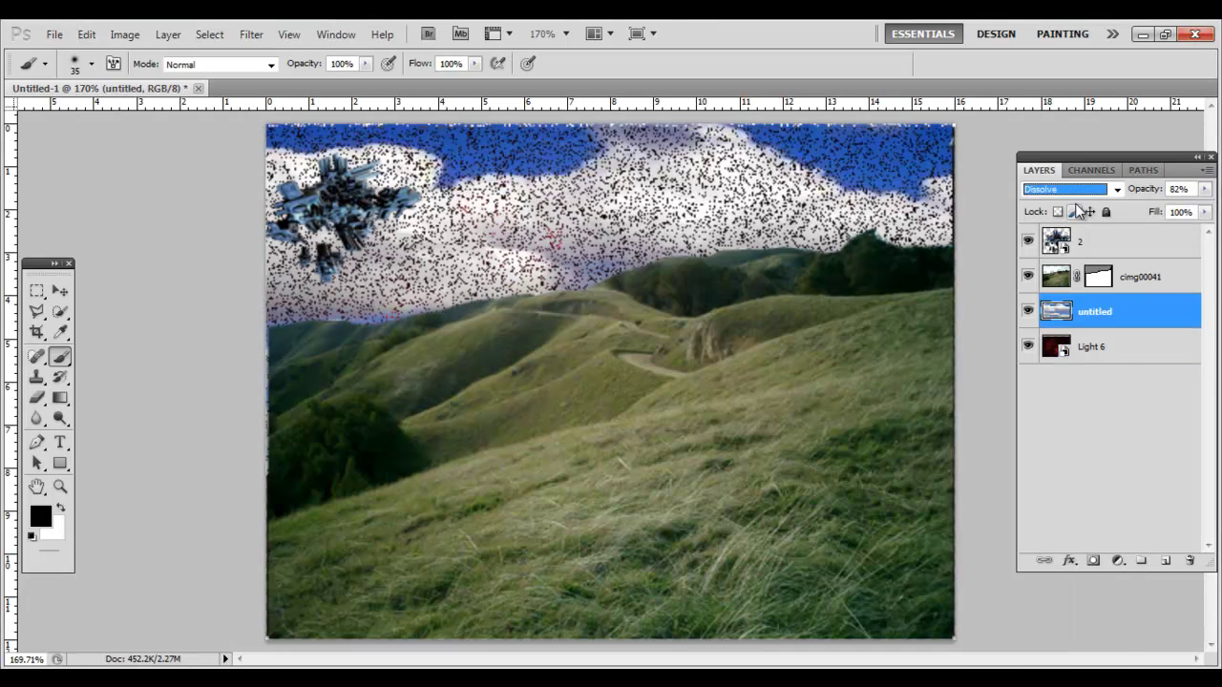
key("ctrl+alt+z")
key("ctrl+alt+z")
key("ctrl+alt+z")
key("ctrl+alt+z")
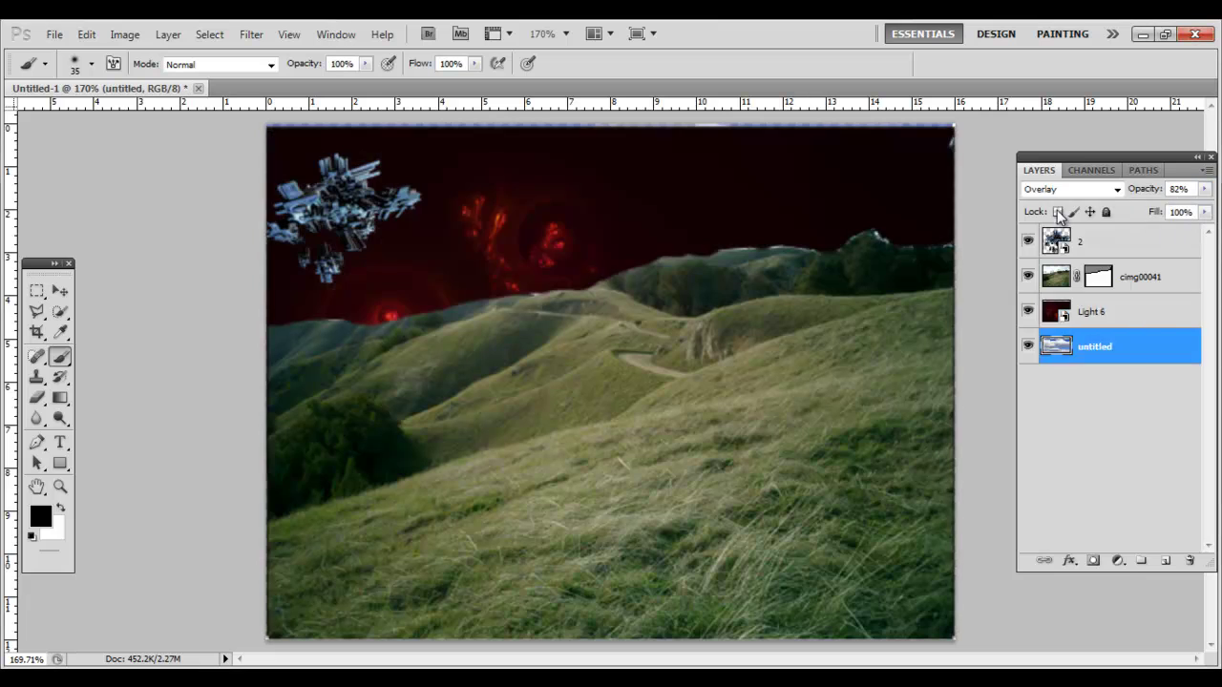
Change the Light 6 layer's blend mode so its red glow mixes with the clouds, and add a new layer on top
left_click(1069, 189)
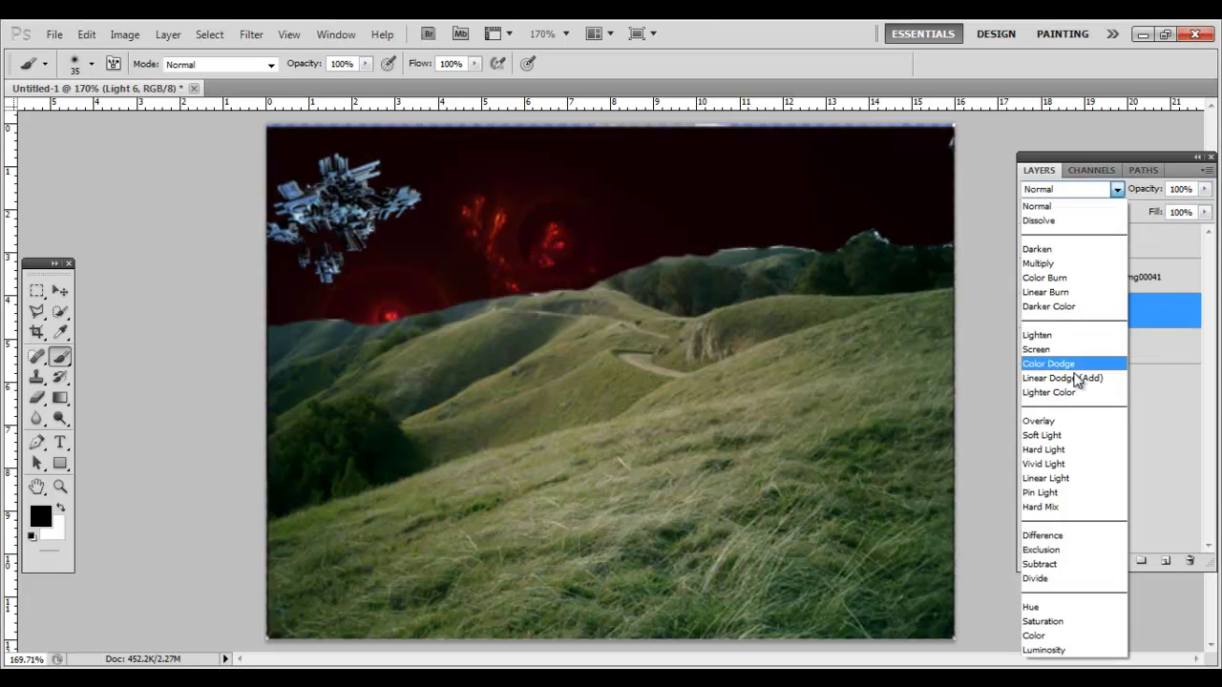
left_click(1045, 203)
key("ctrl+shift+z")
key("ctrl+shift+z")
Place the BLACK-SMOKE-psd42840.png image from the ME folder
left_click(54, 34)
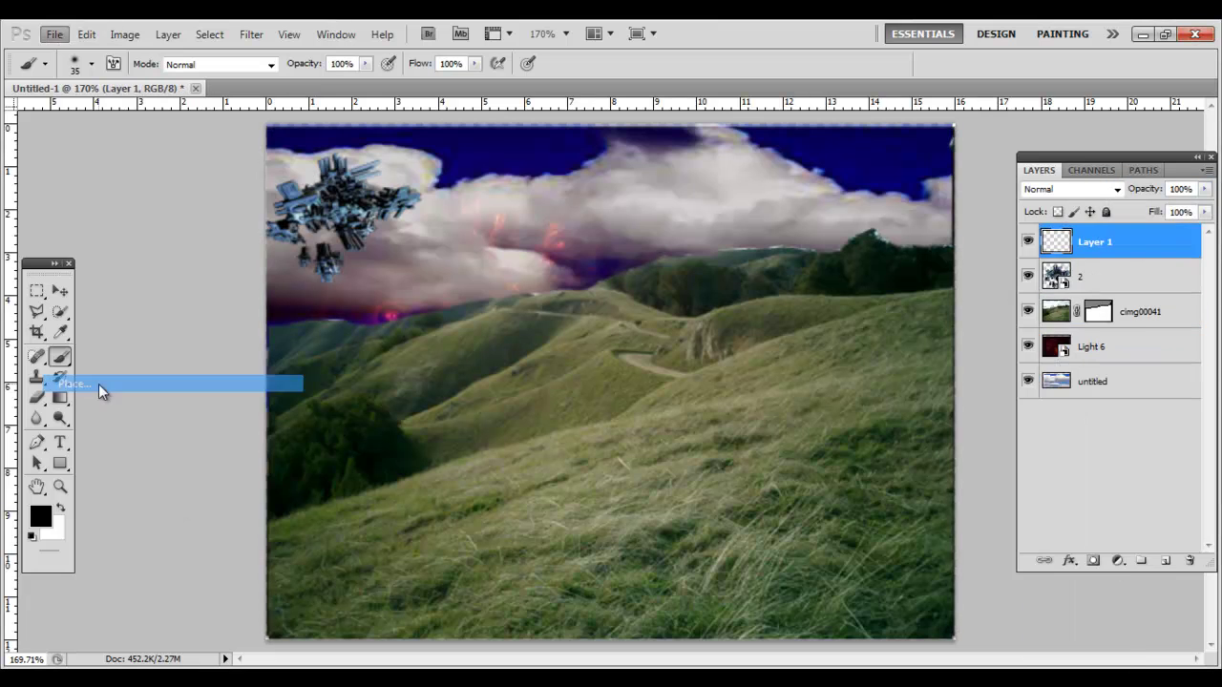
left_click(101, 387)
scroll(524, 353, "down", 7)
scroll(524, 353, "down", 3)
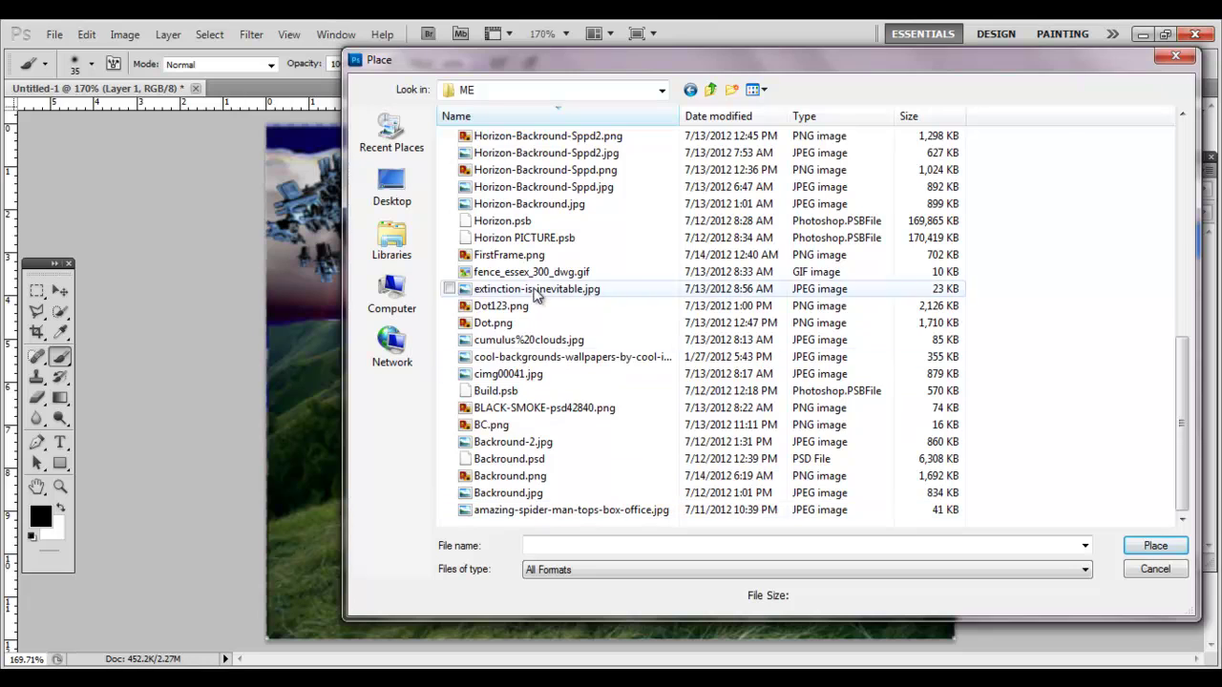
scroll(522, 210, "up", 8)
scroll(523, 219, "up", 3)
scroll(518, 229, "down", 3)
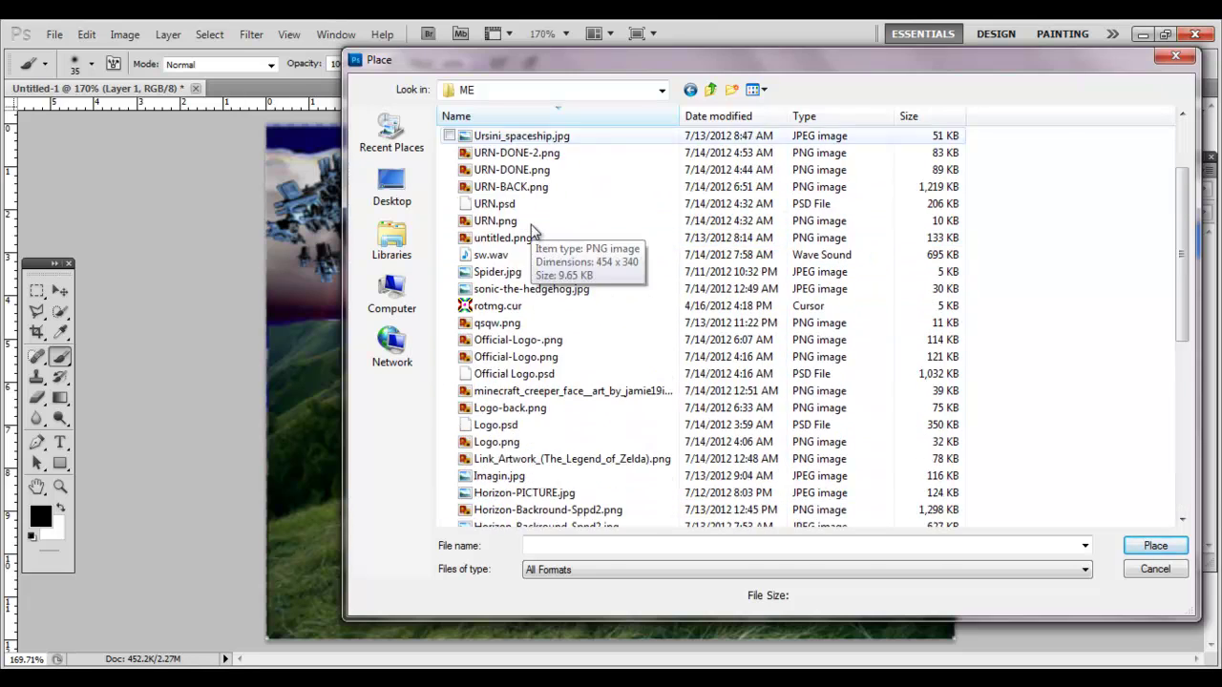
double_click(519, 232)
Scale and position the black smoke so it rises from the dark trees on the hillside's left
left_click_drag(669, 301, 867, 196)
left_click_drag(761, 315, 408, 380)
key("Return")
Rasterize the smoke layer and erase its lower part over the trees with a soft 31 px eraser
left_click(36, 397)
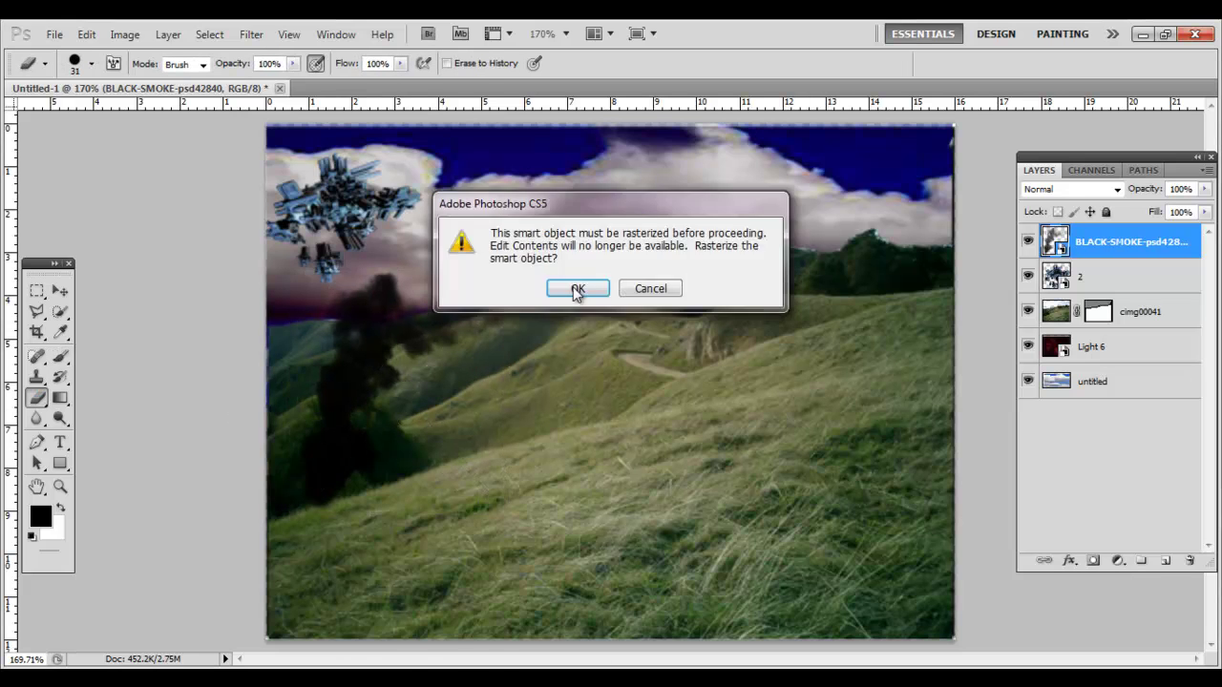
left_click(579, 286)
right_click(329, 437)
left_click(379, 430)
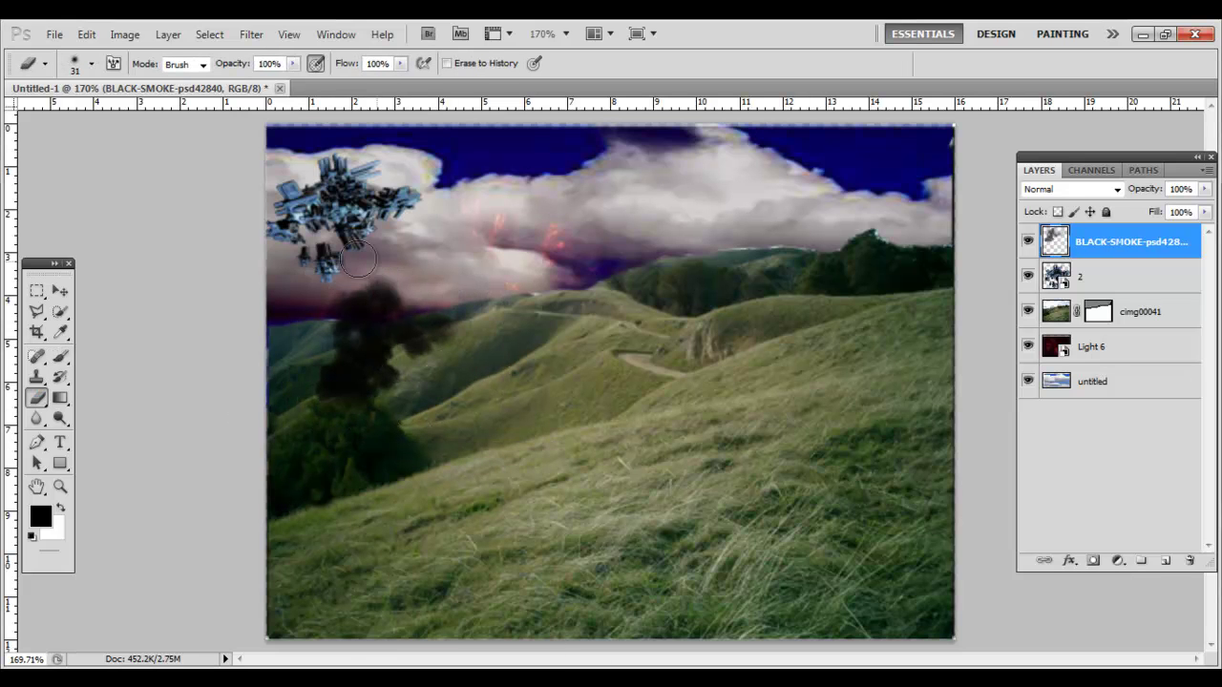
Add a new layer and place Fire 3.png from the Fire folder at 20.82% by 29.52% over the left trees
key("ctrl+shift+alt+n")
left_click(55, 34)
left_click(86, 379)
left_click(711, 90)
double_click(491, 150)
double_click(695, 181)
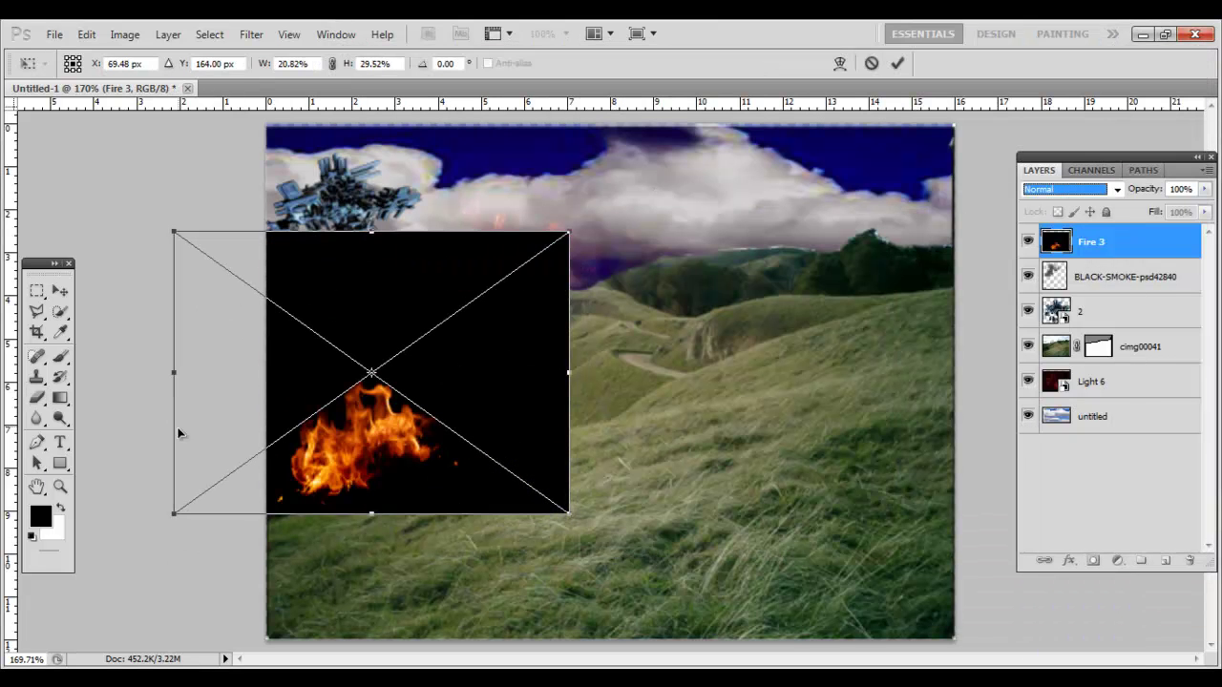
Trace the flames with the Pen tool and mask the Fire 3 layer to that outline
key("p")
key("Return")
left_click(289, 460)
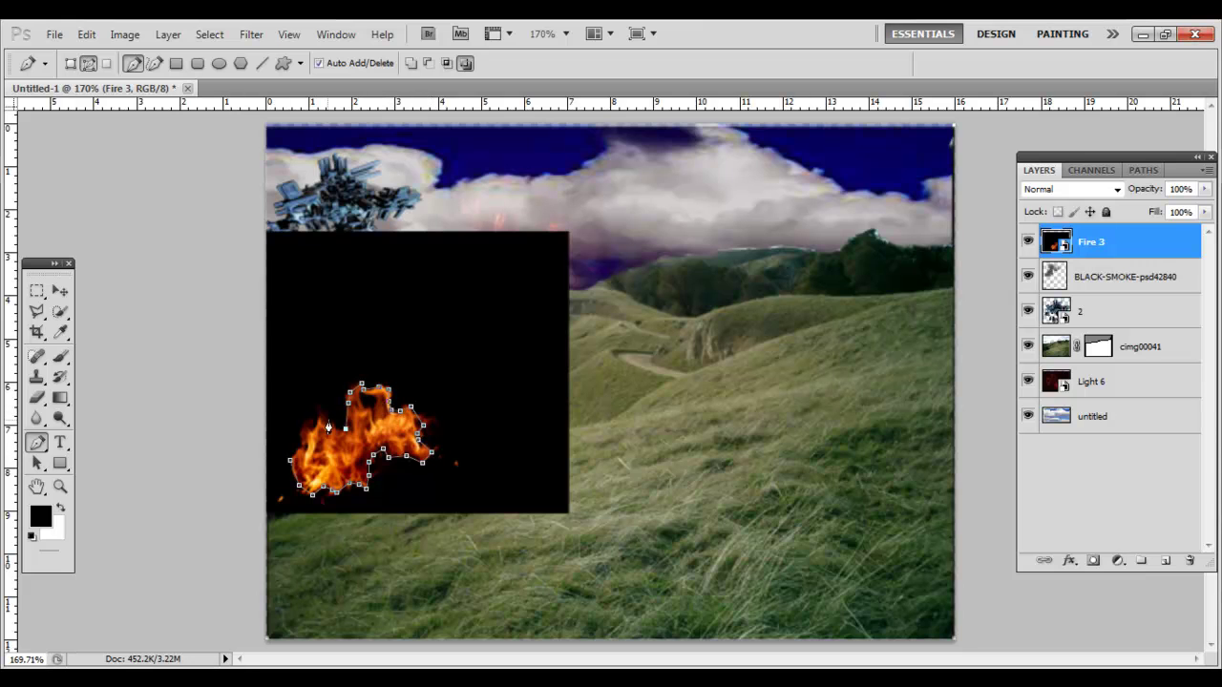
left_click(408, 462)
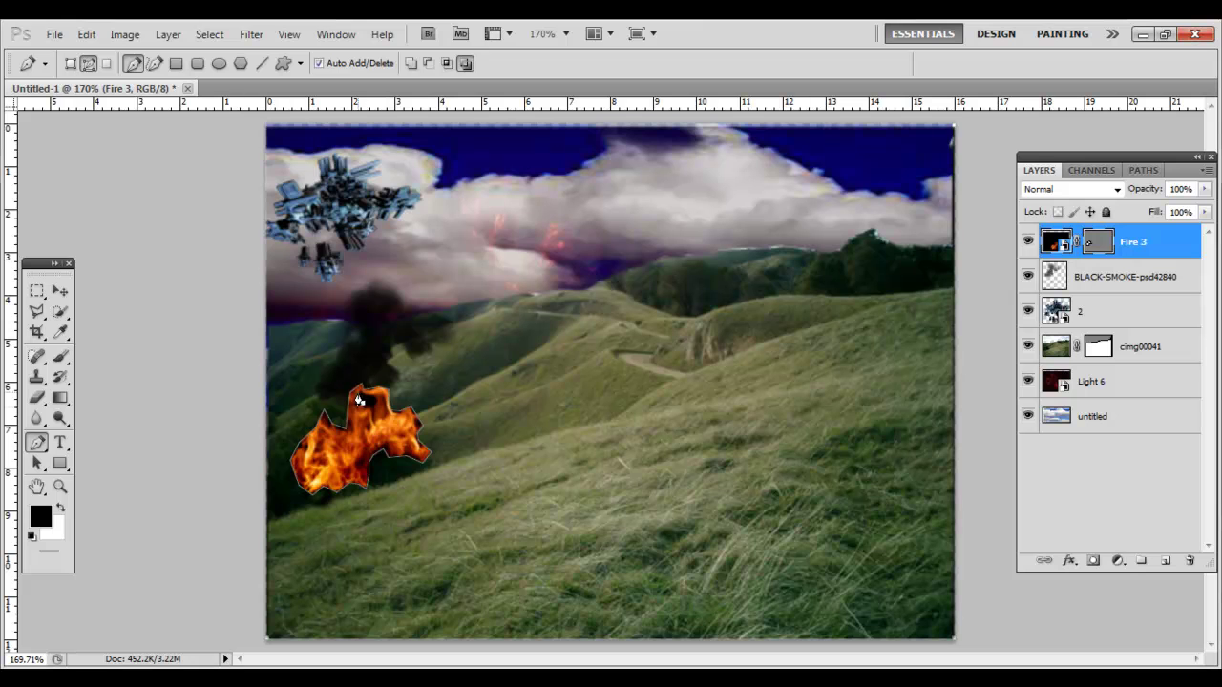
Outline the dark gap near the flames' upper tip and turn the path into a selection
right_click(367, 401)
right_click(365, 401)
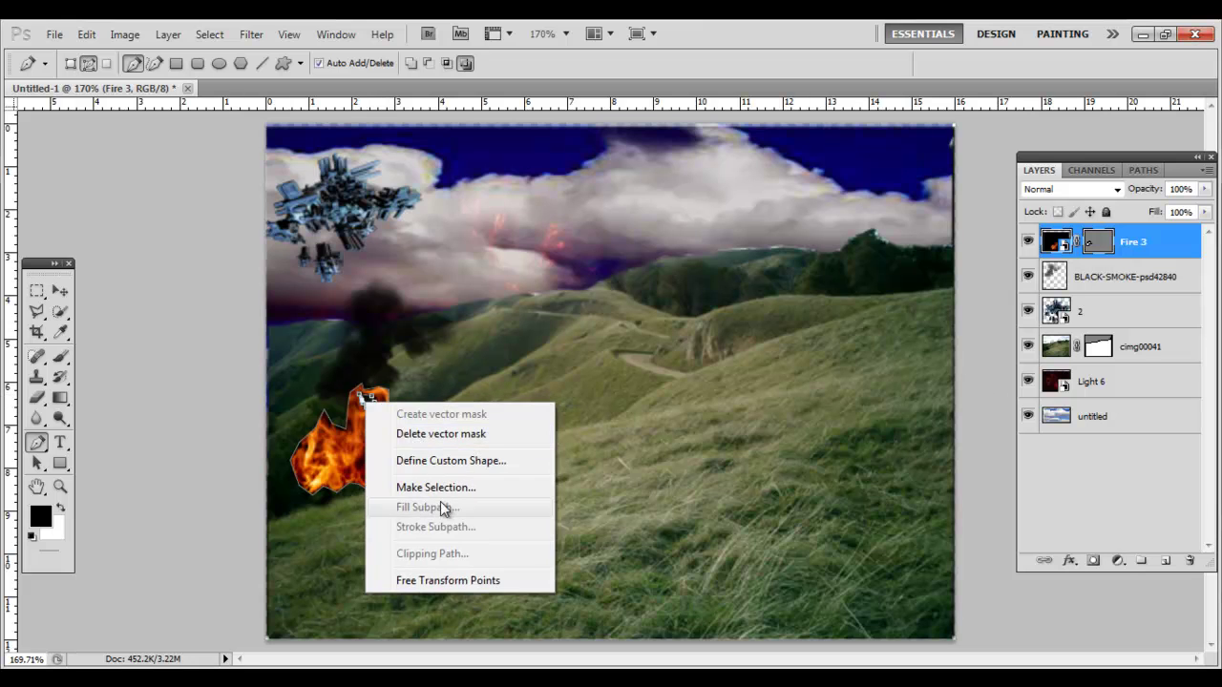
left_click(444, 484)
key("Return")
Shrink the flames and set them on the treetop at the base of the smoke, and rasterize the fire layer
left_click(54, 33)
mouse_move(229, 381)
left_click(403, 420)
left_click_drag(573, 518, 401, 410)
right_click(365, 392)
left_click(445, 177)
left_click(42, 399)
key("Return")
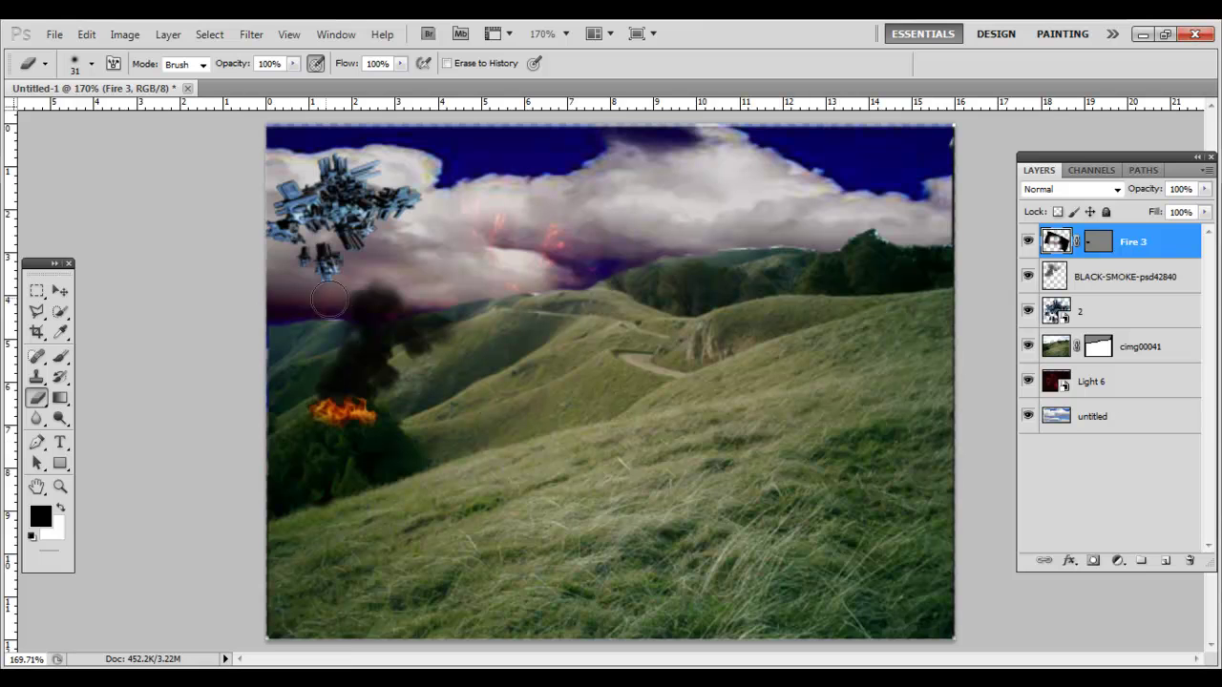
Add a new layer and place the red-and-white render "9(1)" from the Abstract folder
key("ctrl+shift+alt+n")
left_click(54, 33)
left_click(67, 382)
left_click(710, 88)
double_click(494, 136)
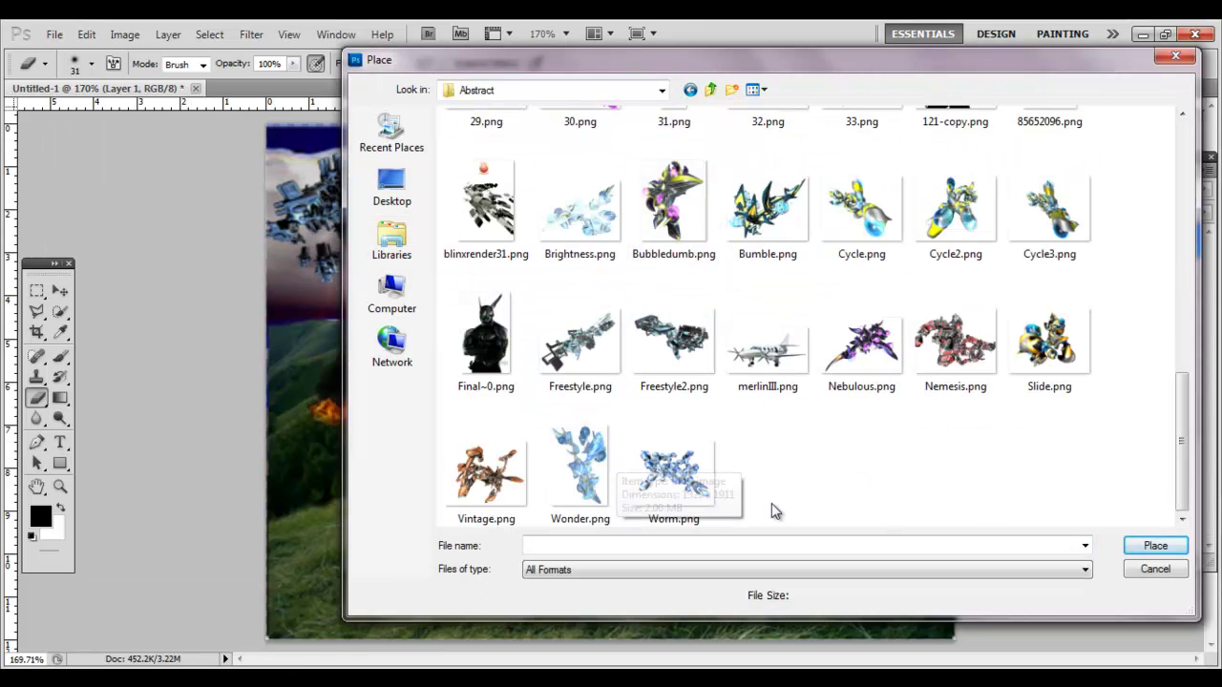
scroll(775, 511, "up", 10)
double_click(573, 259)
Scale the 9(1) render and position it on the hill beside the rocky outcrop
mouse_move(573, 181)
left_mouse_down()
mouse_move(671, 290)
mouse_move(609, 415)
mouse_move(545, 354)
mouse_move(560, 286)
left_mouse_up()
left_click_drag(573, 219, 706, 277)
key("Return")
Rasterize the 9(1) render and blend its lower edges into the hill with a soft eraser
key("e")
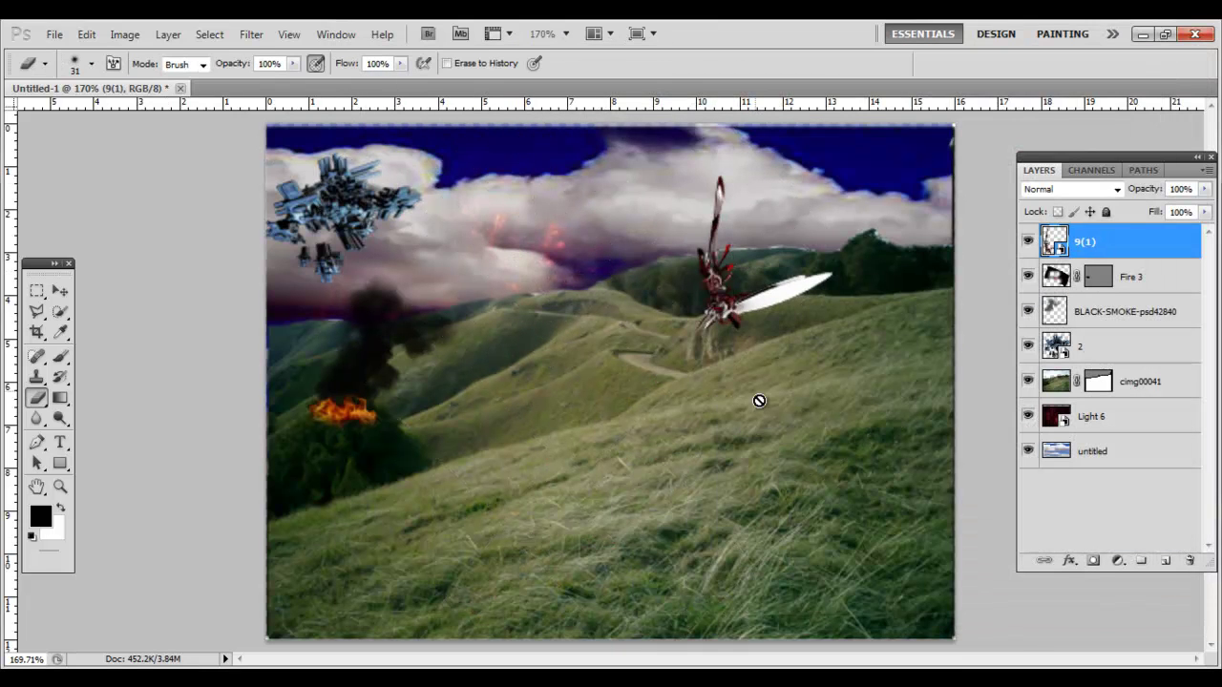
right_click(774, 356)
double_click(864, 426)
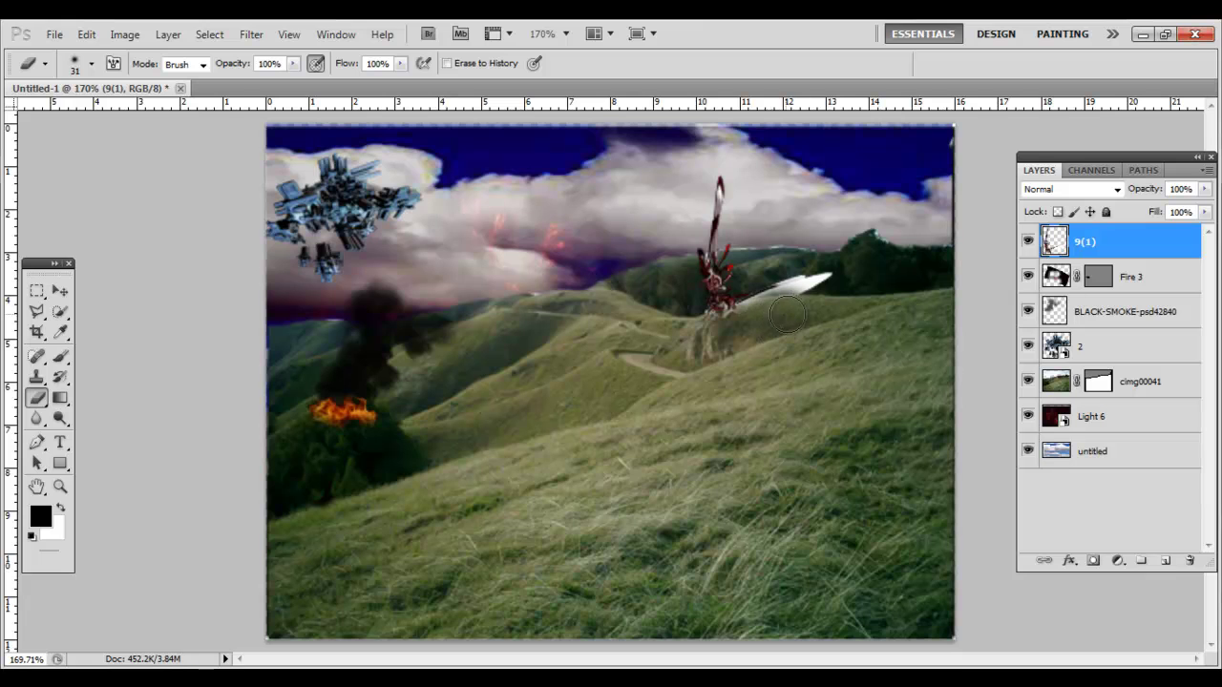
Set up a soft 22 px brush with a bright turquoise foreground colour
key("b")
right_click(504, 371)
left_click(40, 517)
left_click(586, 191)
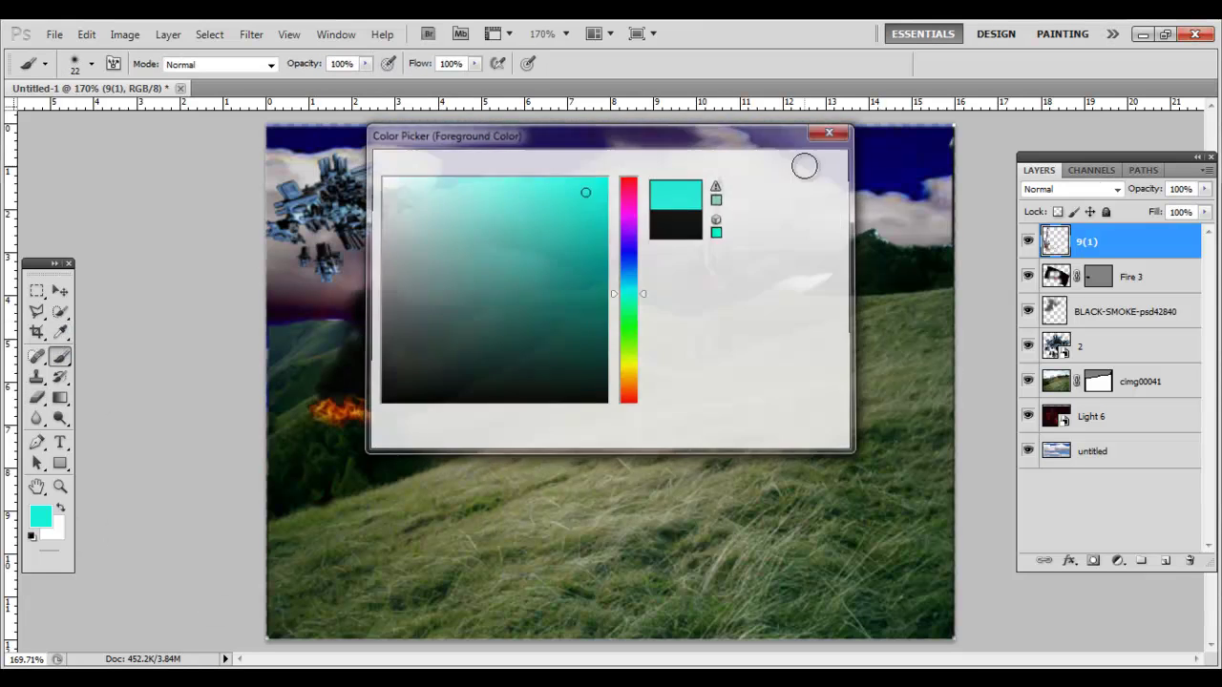
left_click(805, 167)
Paint a turquoise glow on the upper tip of the 9(1) render, keeping it on a separate new layer
left_click(718, 170)
key("ctrl+z")
key("ctrl+shift+alt+n")
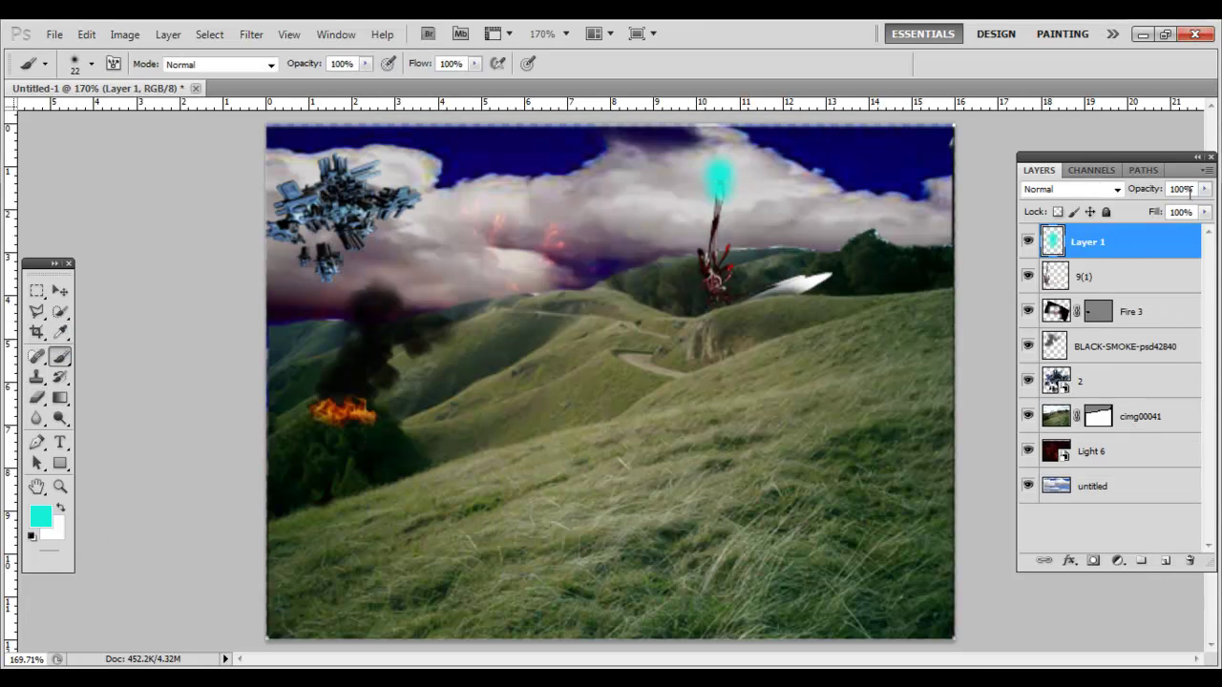
Set the brush size to 46 px and choose a bright yellow foreground colour
right_click(649, 331)
scroll(730, 477, "down", 1)
scroll(731, 477, "up", 1)
left_click(730, 465)
key("Return")
left_click(60, 508)
left_click(54, 531)
mouse_move(621, 307)
left_mouse_down()
mouse_move(621, 435)
mouse_move(622, 393)
left_mouse_up()
key("Return")
left_click(60, 509)
Paint a yellow glow over the render's tip on a new layer, move it beneath the turquoise layer, and lower its opacity
key("ctrl+shift+alt+n")
left_click(721, 183)
left_click_drag(1098, 241, 1111, 286)
left_click_drag(1205, 189, 1181, 218)
left_click(1095, 242)
Add a new layer above the turquoise glow and browse to the Textures folder for an image to place
key("ctrl+shift+alt+n")
left_click(55, 34)
left_click(86, 384)
left_click(554, 90)
left_click(576, 261)
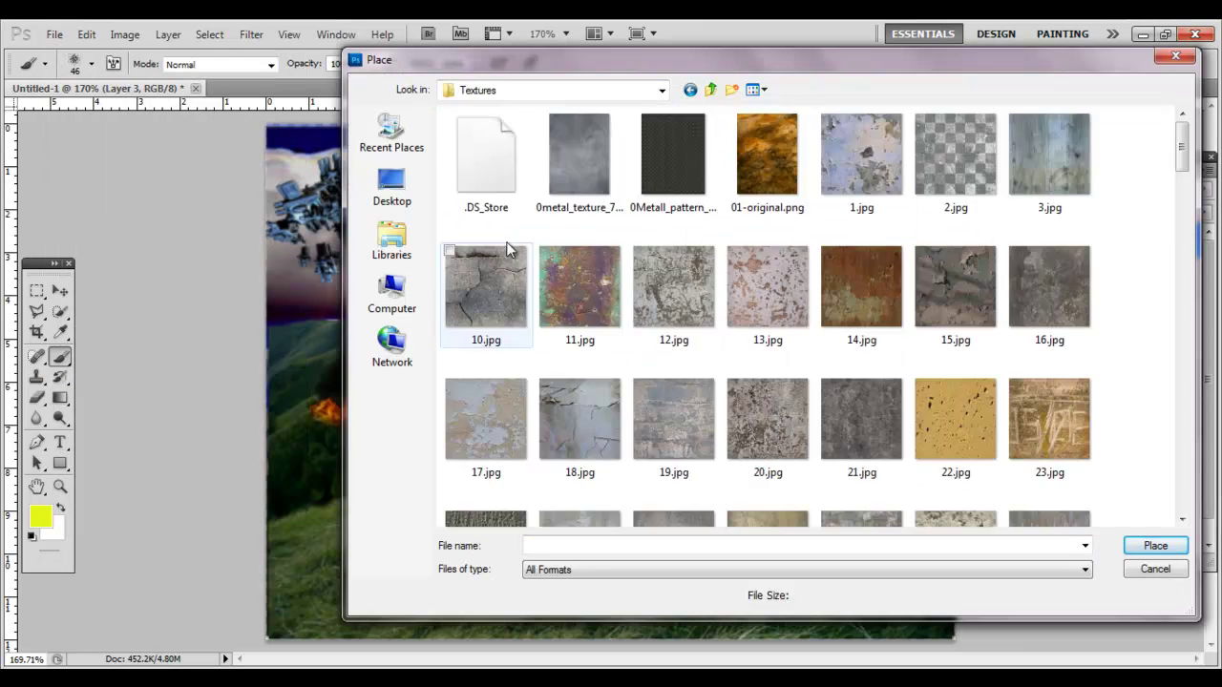
double_click(654, 176)
left_click_drag(410, 383, 256, 383)
left_click_drag(814, 383, 955, 382)
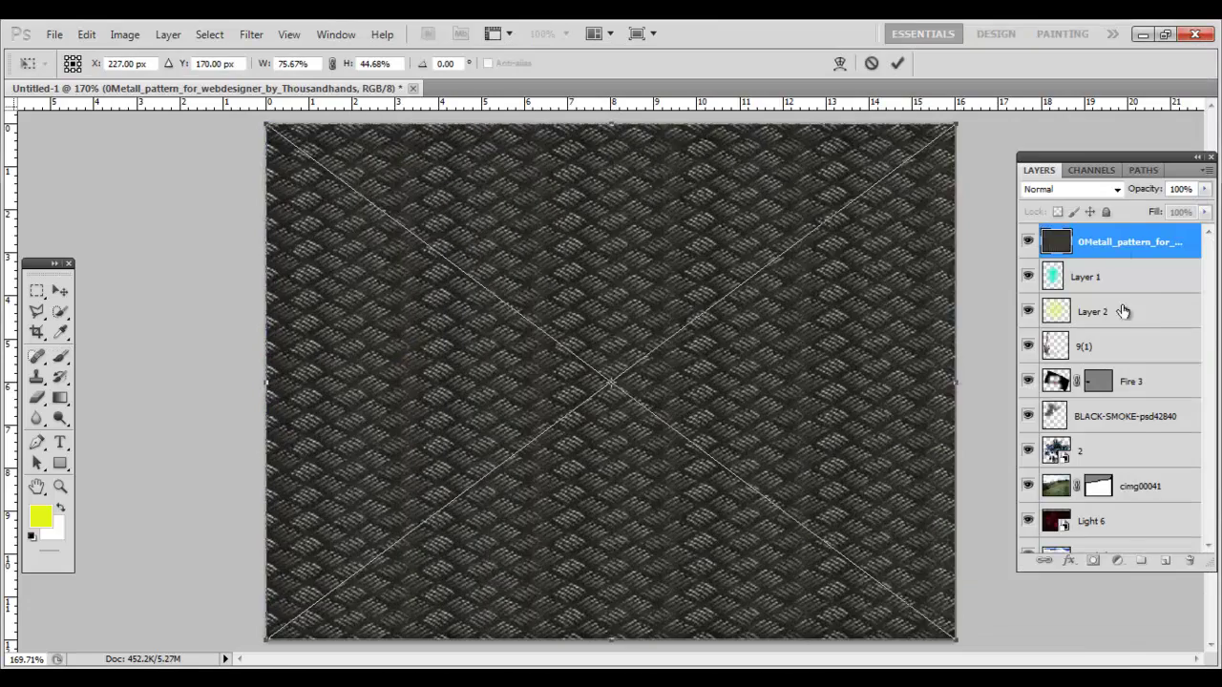
key("shift+alt+o")
left_click_drag(1205, 189, 1155, 221)
right_click(820, 304)
left_click(862, 316)
Place 26.jpg from the Textures folder, stretch it over the whole canvas, and blend it as Overlay at 56% opacity
left_click(54, 35)
left_click(63, 382)
scroll(679, 300, "down", 3)
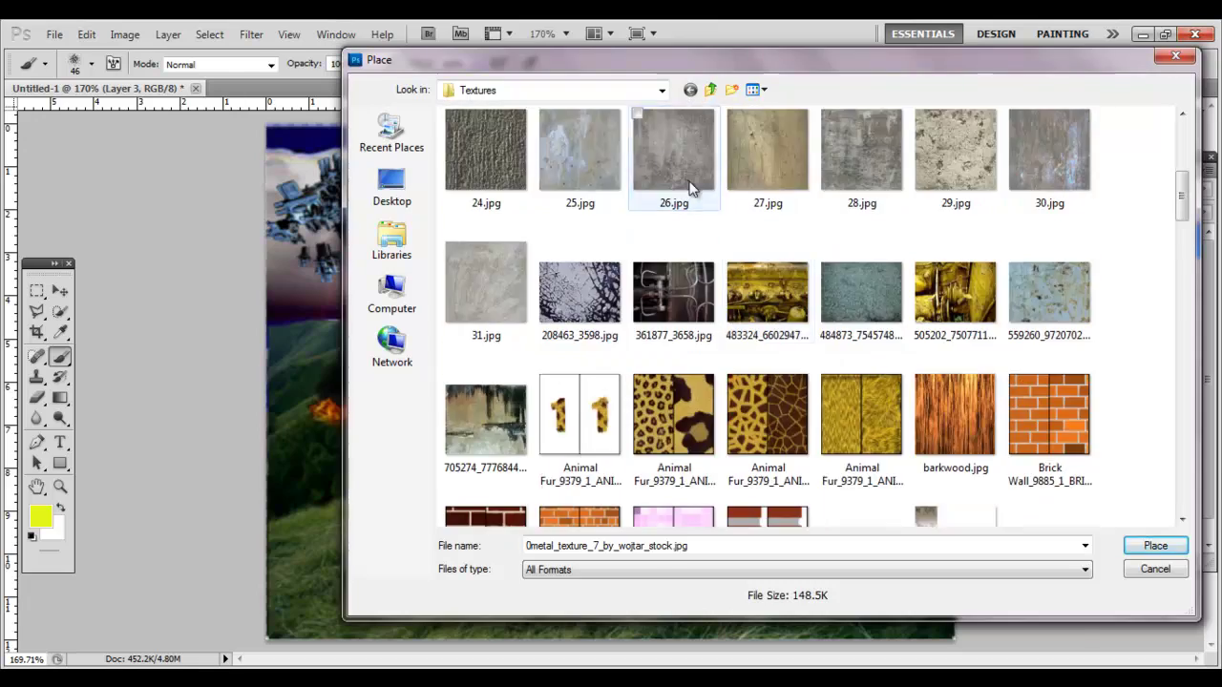
double_click(694, 188)
left_click_drag(764, 382, 955, 382)
key("shift+alt+o")
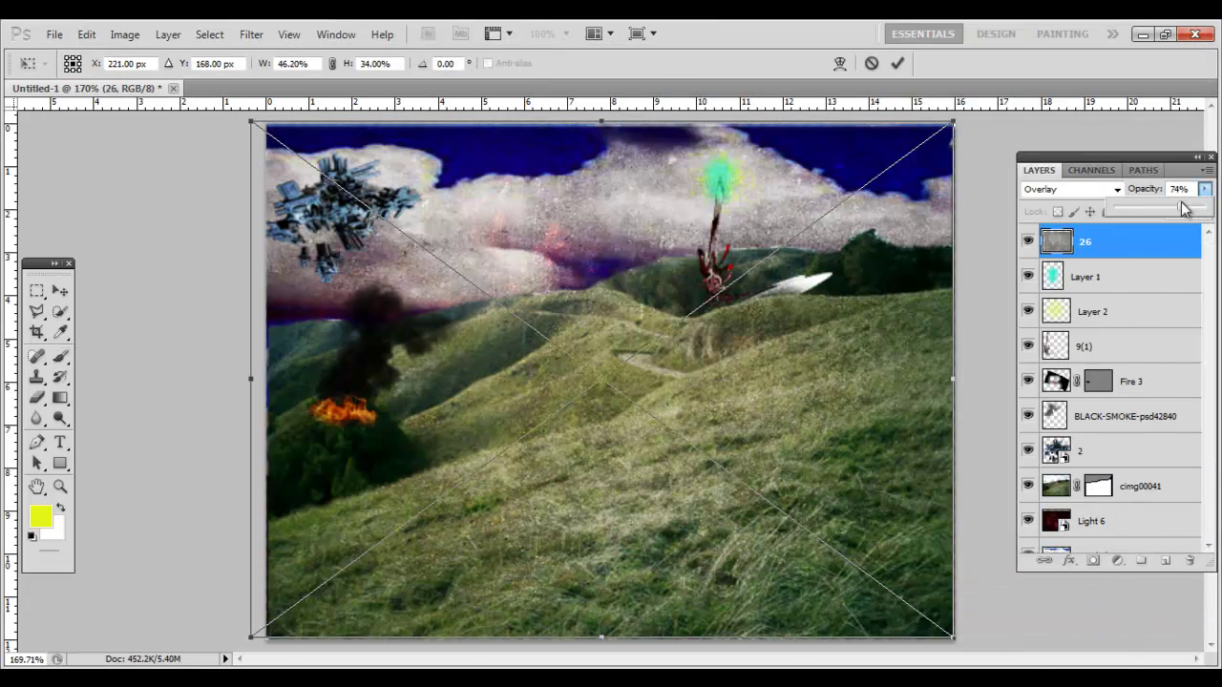
left_click(658, 291)
left_click(576, 283)
Paint a white glow on the blue floating render on a new layer, using a 21 px brush
key("ctrl+shift+alt+n")
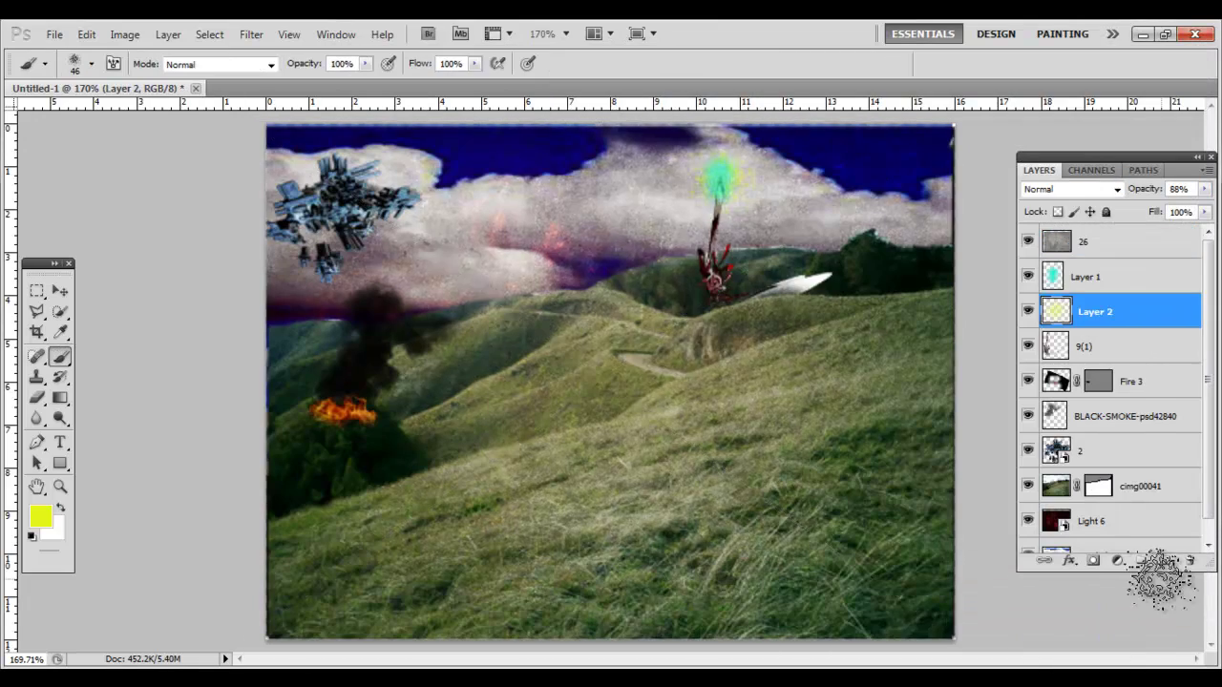
key("x")
right_click(571, 356)
double_click(707, 468)
left_click(345, 218)
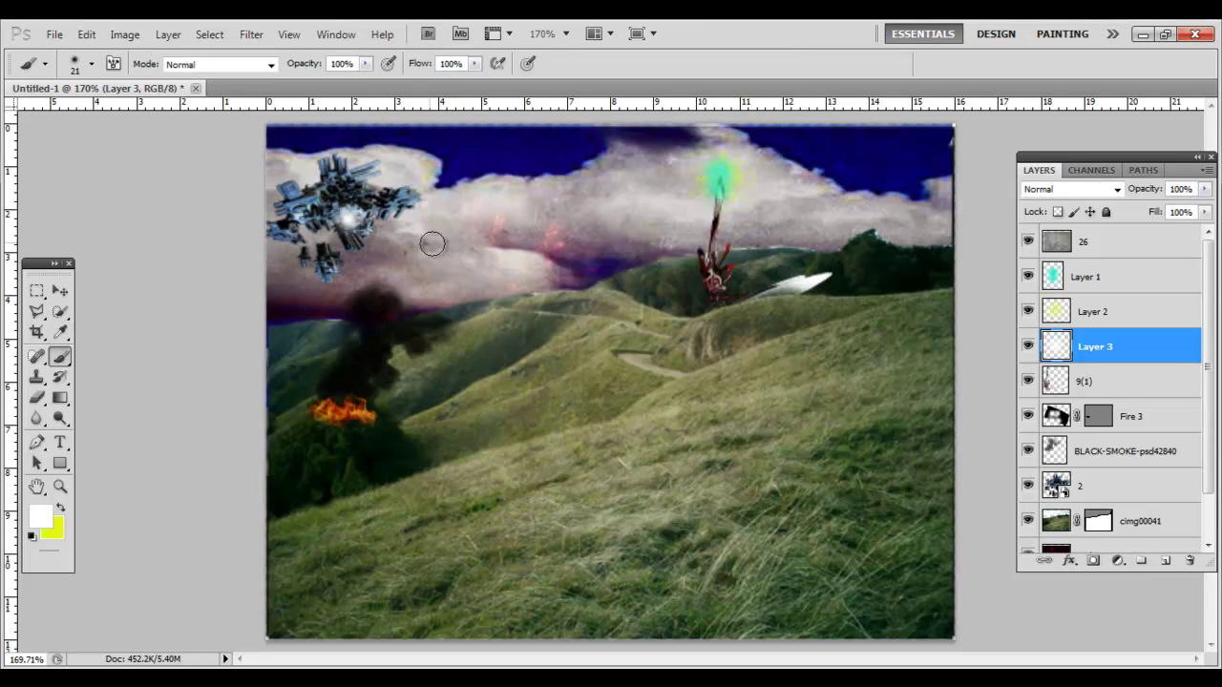
Paint a soft white horizontal beam from the white glow across the clouds on another new layer
key("ctrl+shift+alt+n")
mouse_move(1166, 217)
left_mouse_down()
mouse_move(1151, 214)
mouse_move(1179, 214)
left_mouse_up()
left_click(1119, 248)
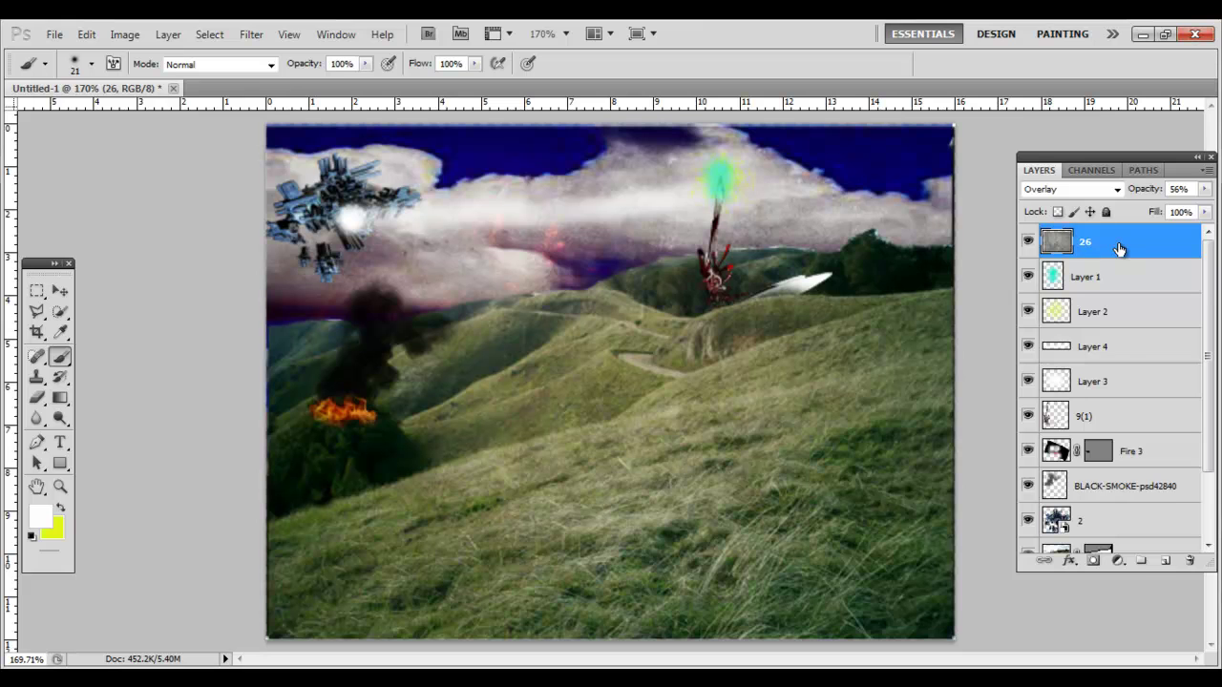
Duplicate the BLACK-SMOKE-psd42840 layer
scroll(1108, 401, "down", 1)
left_click(1127, 382)
right_click(1145, 416)
left_click(945, 314)
key("Return")
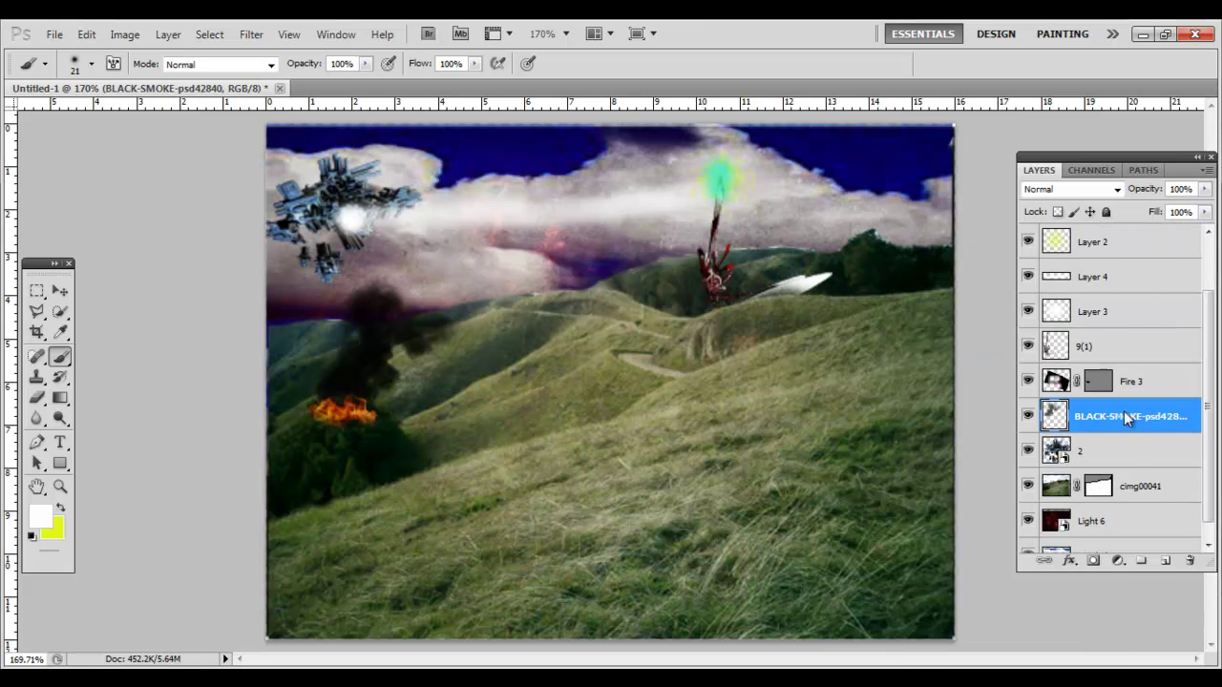
left_click_drag(1083, 347, 1069, 262)
scroll(1069, 263, "up", 2)
key("ctrl+bracketleft")
key("ctrl+bracketleft")
key("ctrl+bracketleft")
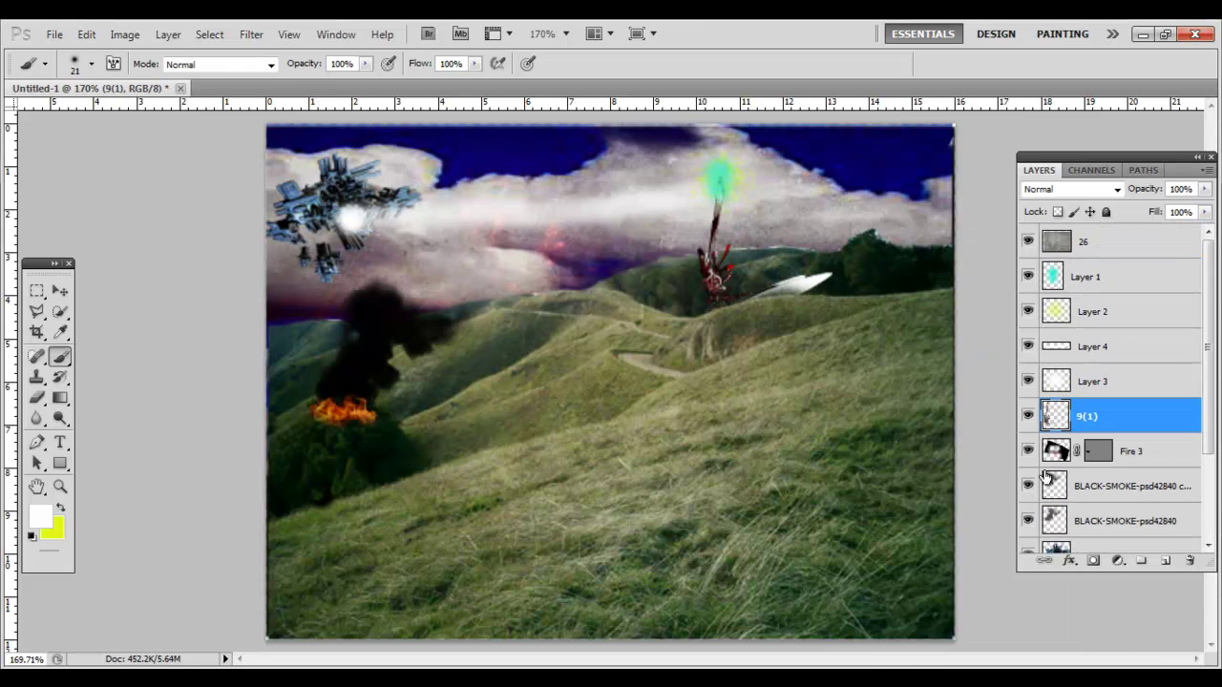
Shrink the smoke copy to 65.79% by 87.97% over the distant trees, layered above 9(1), and erase its stray lower bits
scroll(1095, 432, "down", 1)
left_click(1095, 435)
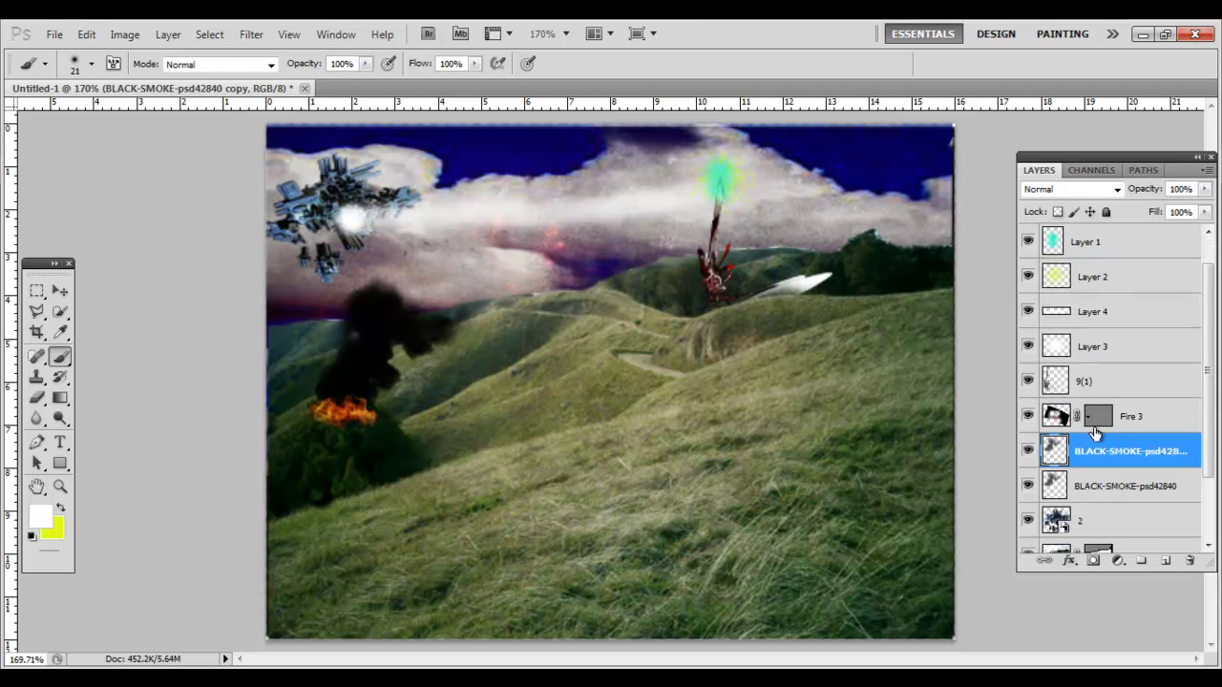
key("v")
left_click(1126, 416)
left_click(86, 33)
left_click(420, 408)
mouse_move(887, 235)
left_mouse_down()
mouse_move(840, 272)
mouse_move(888, 205)
left_mouse_up()
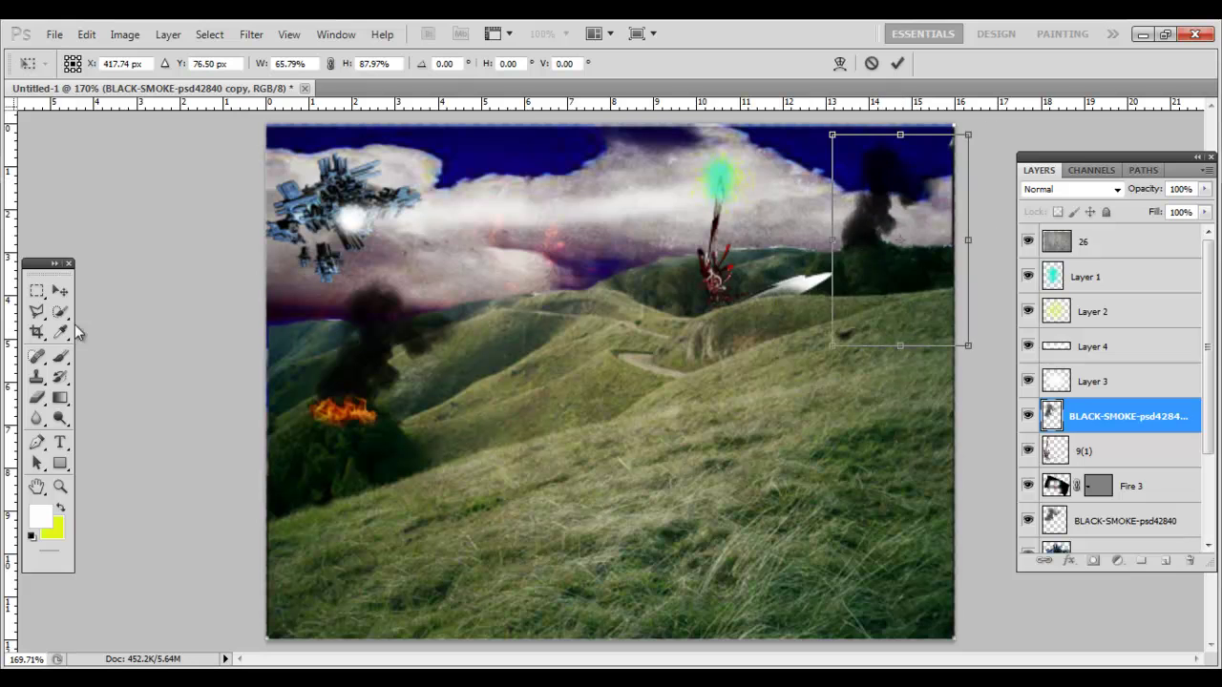
left_click(36, 397)
key("Return")
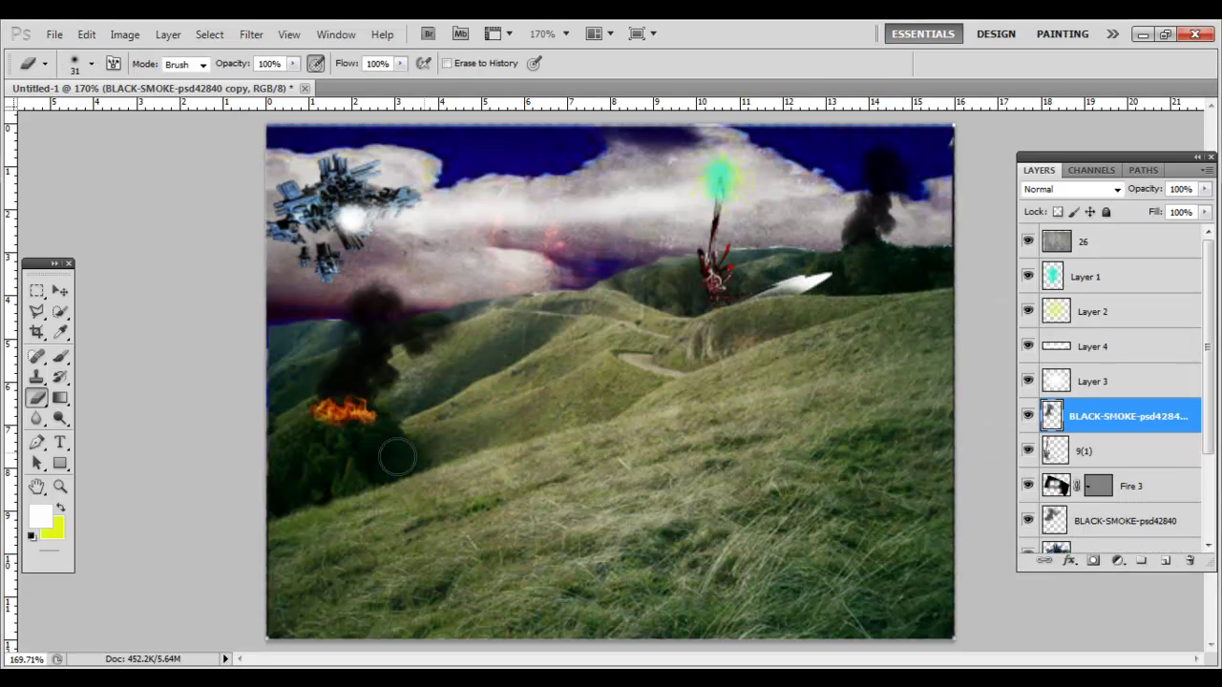
Duplicate the Fire 3 layer and position the copy at the base of the distant smoke, layered above 9(1)
scroll(1126, 411, "down", 2)
left_click(1166, 420)
key("ctrl+j")
double_click(1174, 431)
key("Escape")
left_click(76, 36)
left_click(404, 408)
left_click_drag(839, 251, 839, 243)
Rotate the distant fire copy to about -33.5° and apply the transformation
right_click(794, 337)
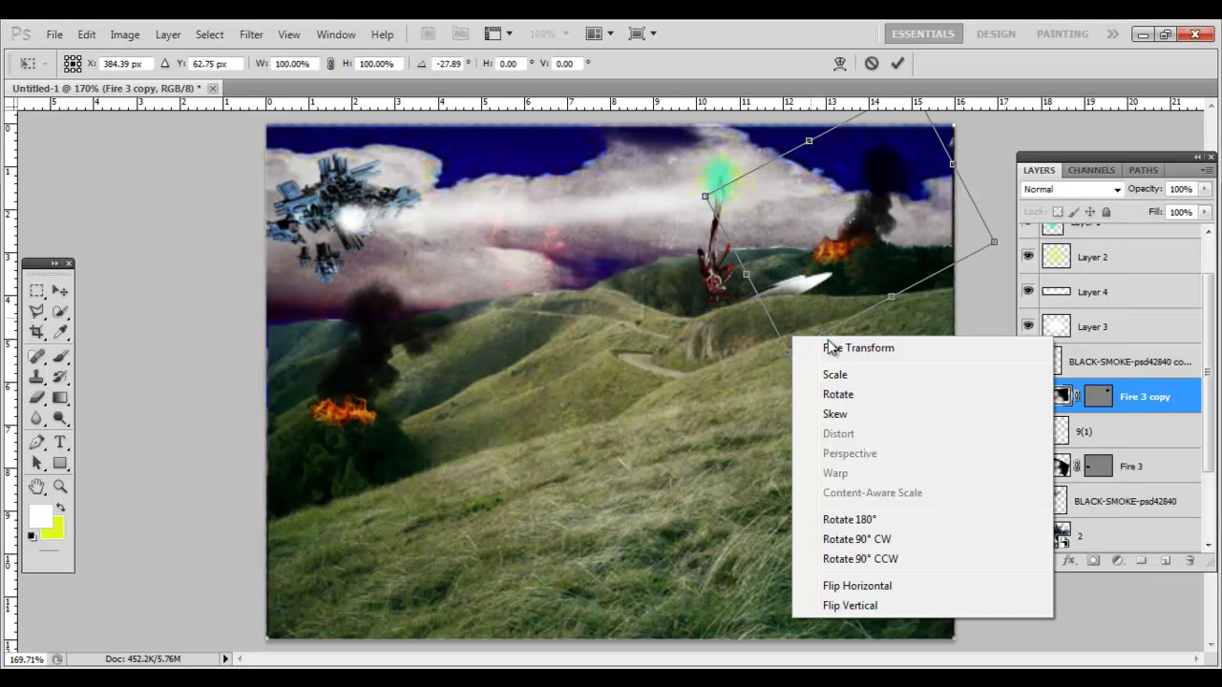
left_click(846, 378)
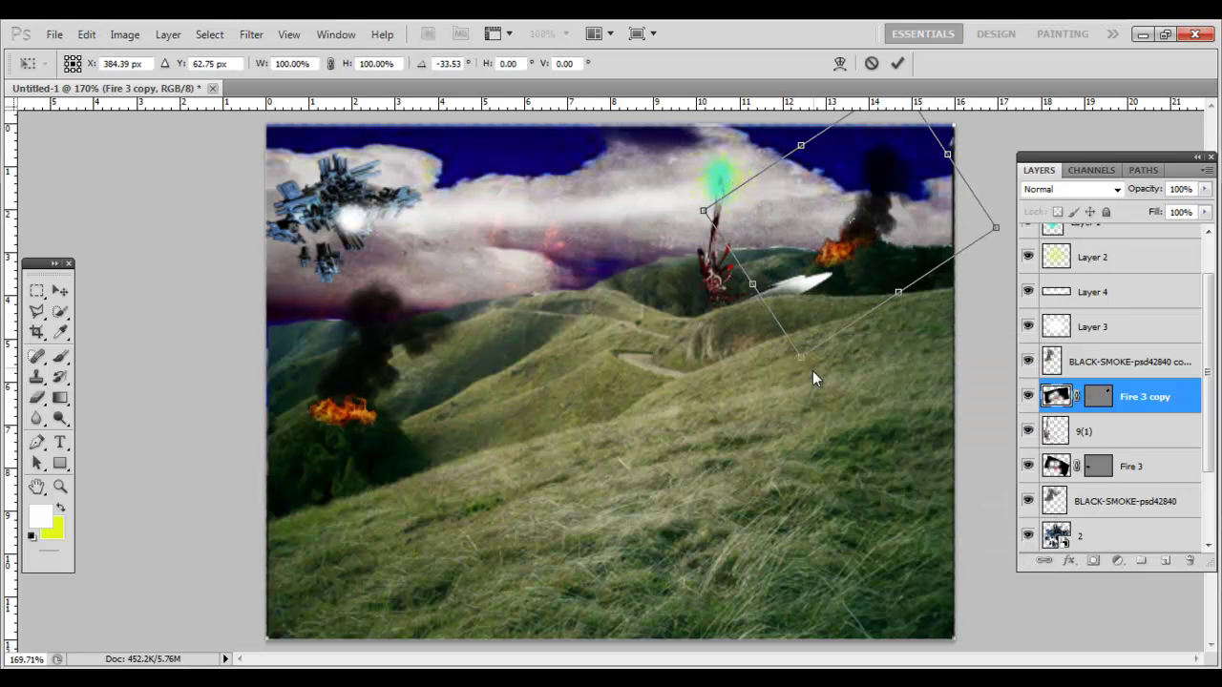
right_click(823, 254)
key("Return")
Duplicate the distant fire and turn the new copy upright on the 9(1) render's shaft, just below the turquoise glow
right_click(1144, 389)
left_click(1184, 409)
key("ctrl+j")
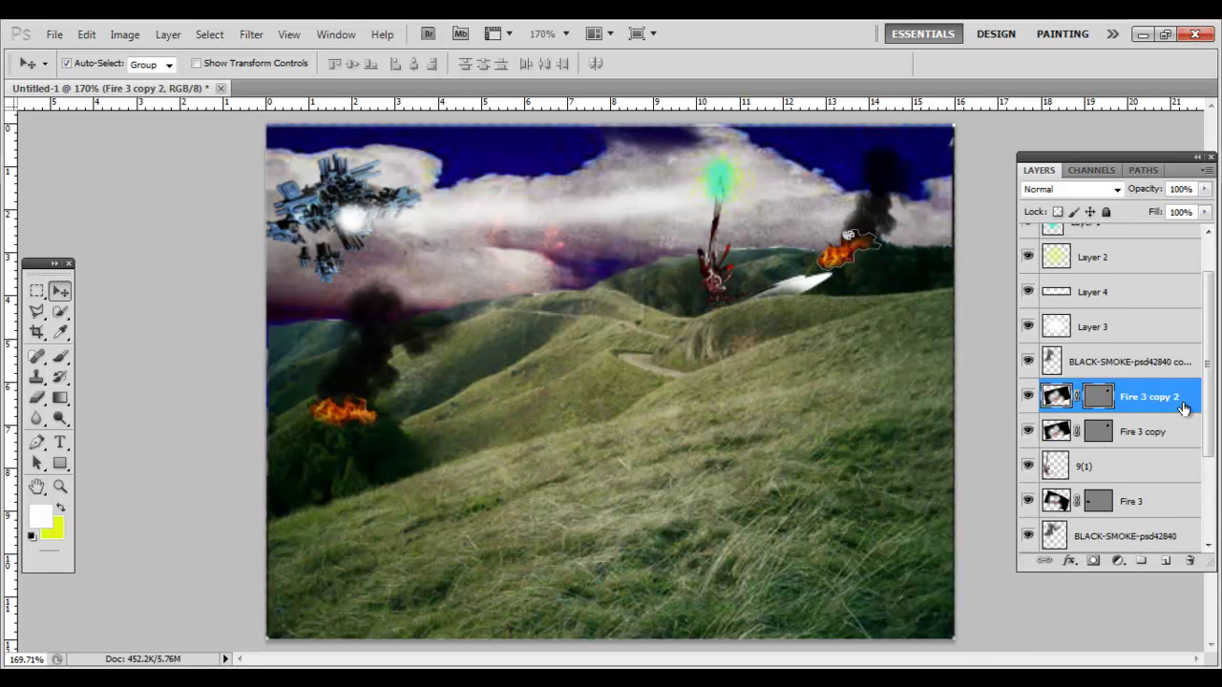
left_click_drag(1152, 301, 26, 344)
left_click(86, 33)
mouse_move(163, 369)
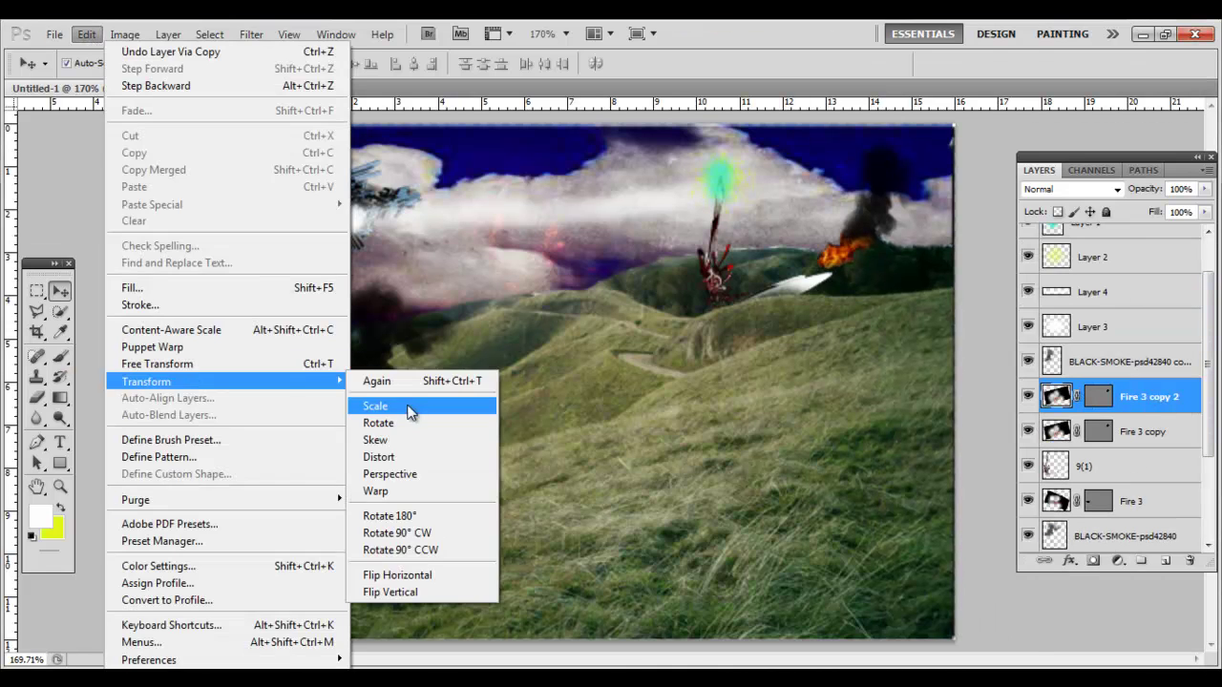
left_click(382, 404)
key("Return")
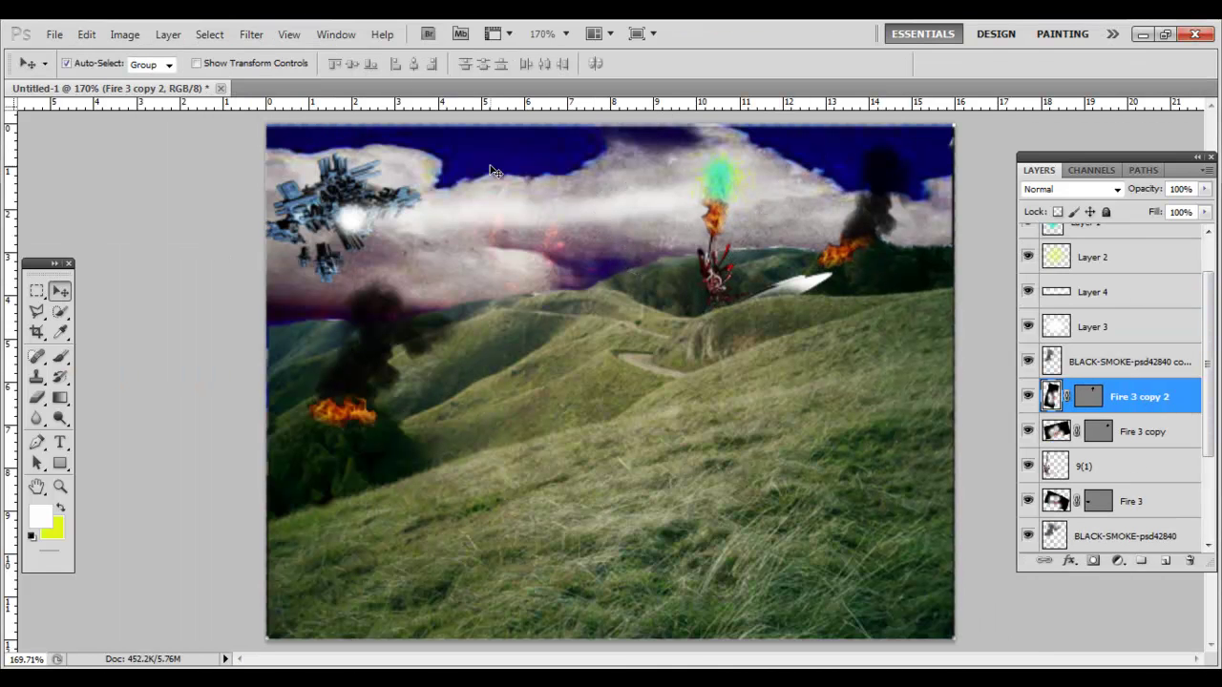
Duplicate the upright fire, rotate the copy to lie horizontally, and place it around the base of the turquoise glow
key("ctrl+j")
left_click(86, 33)
left_click(382, 404)
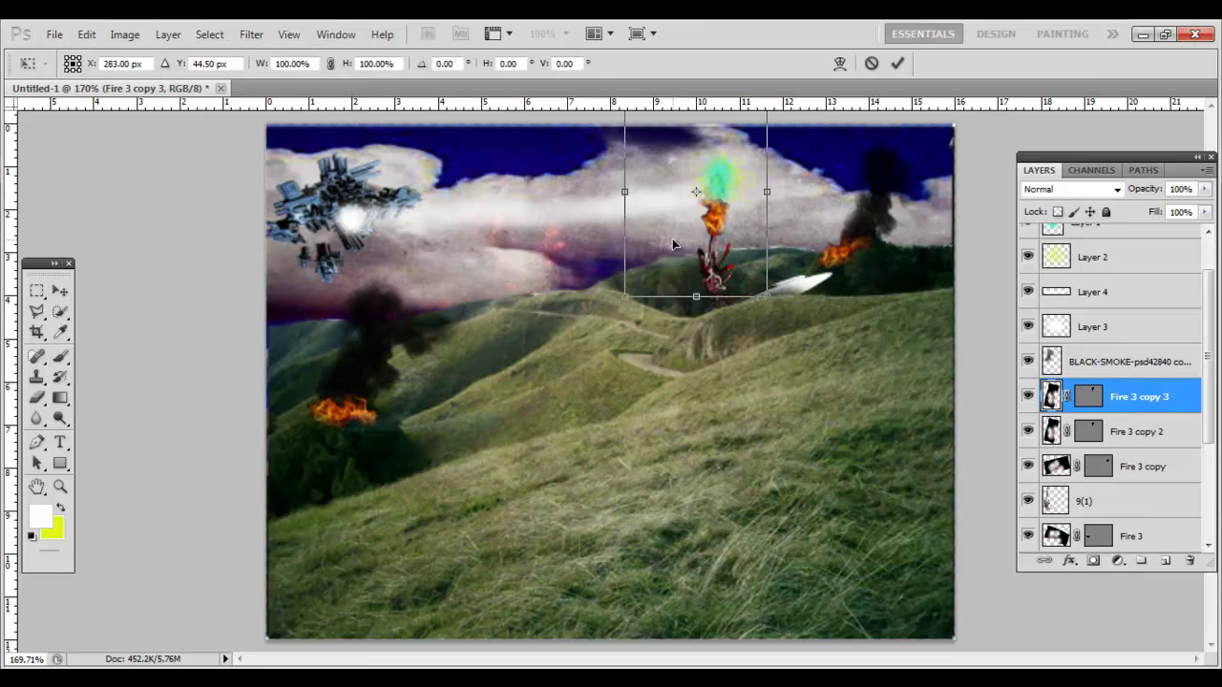
key("Return")
left_click(86, 34)
mouse_move(164, 377)
left_click(382, 423)
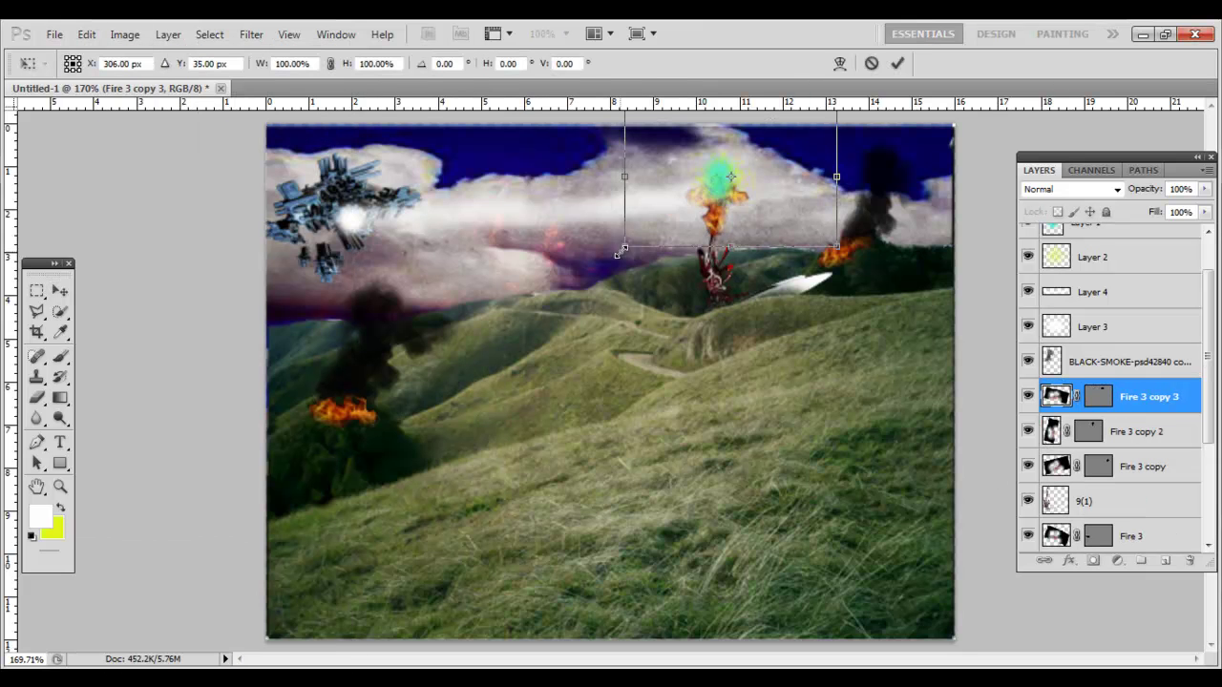
right_click(750, 198)
key("Escape")
key("Escape")
Add the text "Invasion" in 24 pt Danube on the lower grass and colour it white
key("t")
left_click(190, 63)
left_click(187, 128)
left_click(373, 596)
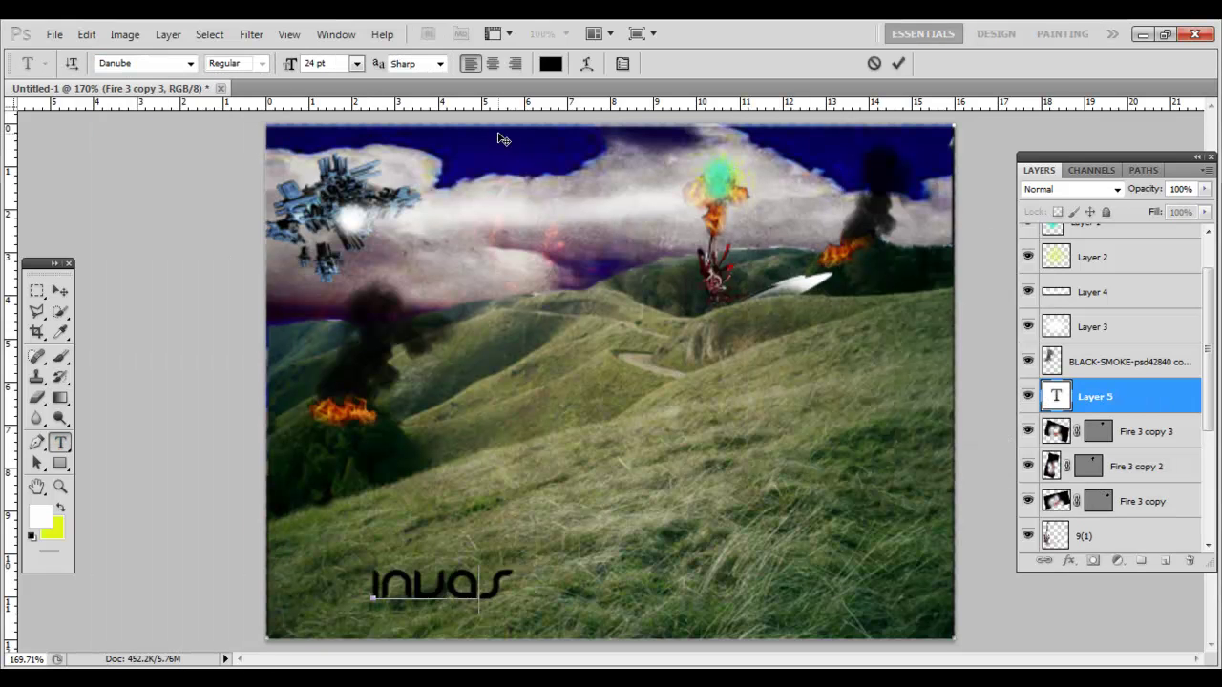
left_click_drag(588, 584, 383, 583)
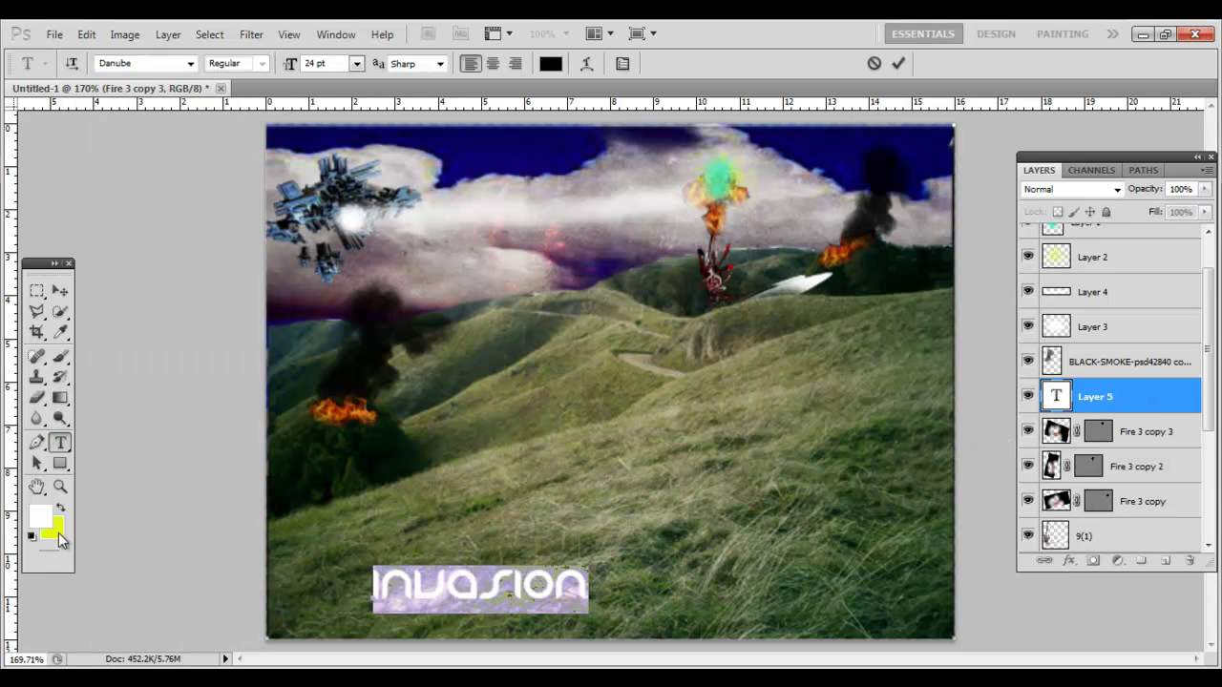
left_click(57, 537)
left_click(821, 153)
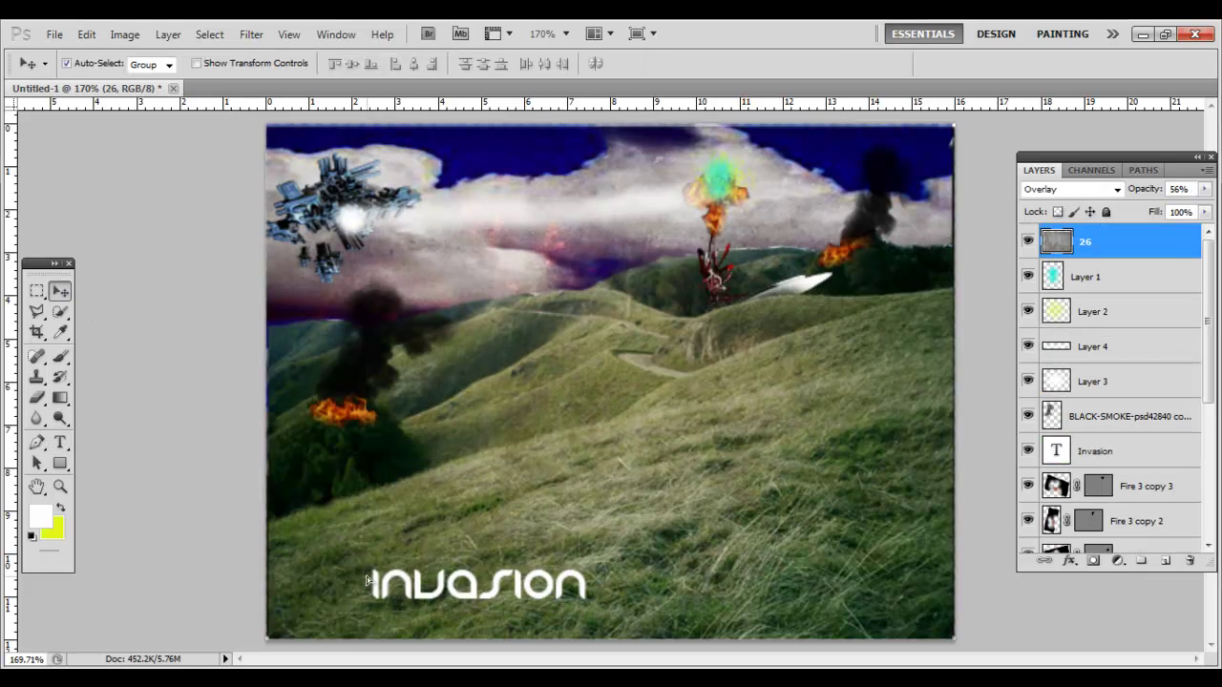
left_click(86, 33)
mouse_move(163, 381)
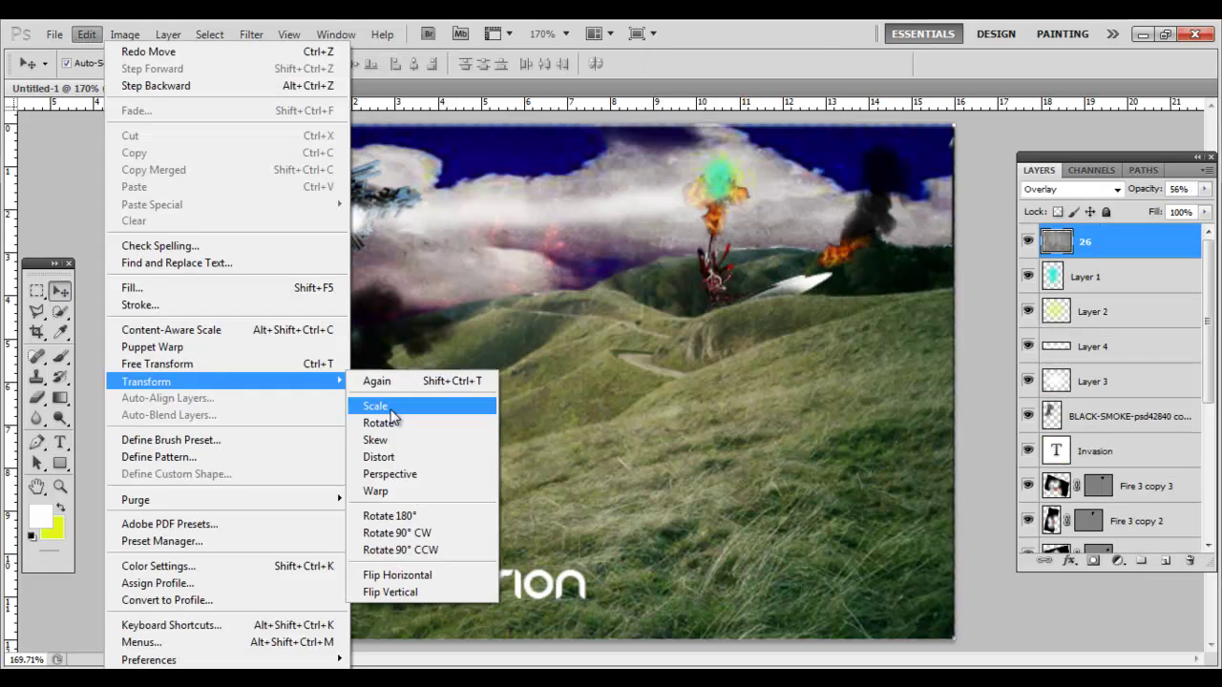
left_click(382, 407)
right_click(711, 111)
left_click(775, 156)
key("Return")
Move the Invasion text into the lower-left corner of the image
left_click(516, 558)
left_click(86, 34)
left_click(397, 404)
left_click_drag(496, 597, 391, 634)
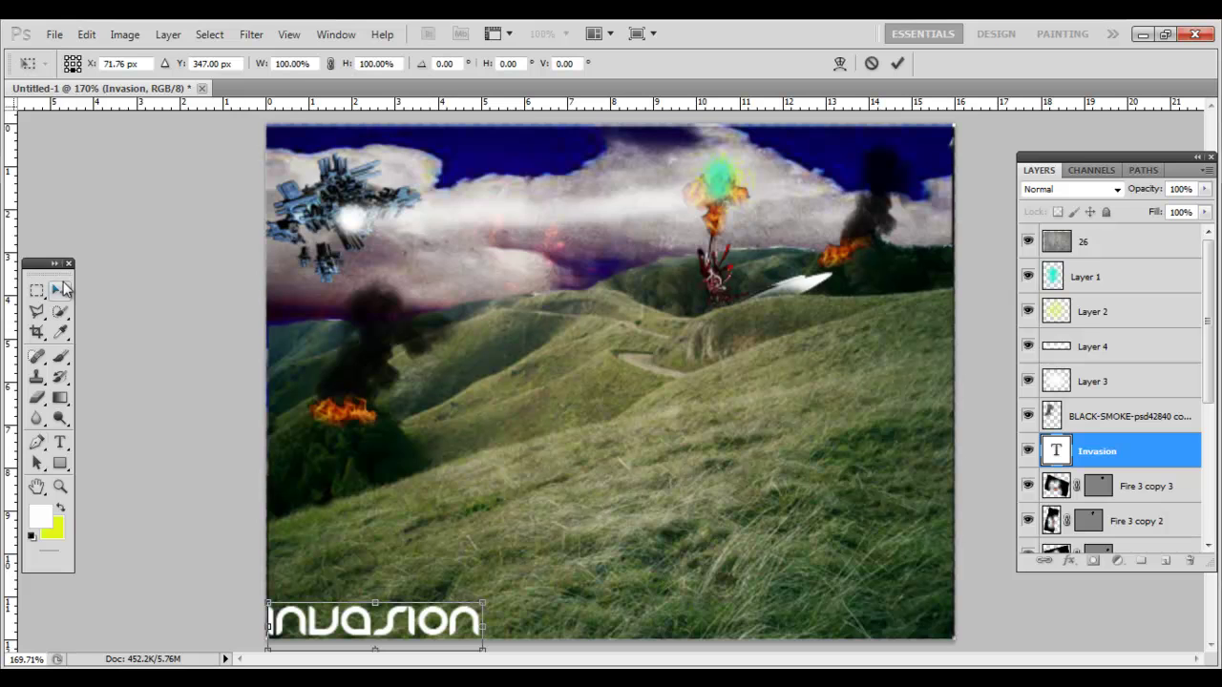
key("t")
key("Return")
Add the centred two-line text "Designed By BuildCraftPLus" in the Slant font over the grass
left_click(125, 33)
left_click(616, 371)
left_click(191, 63)
scroll(174, 342, "down", 5)
scroll(175, 348, "down", 15)
left_click(153, 565)
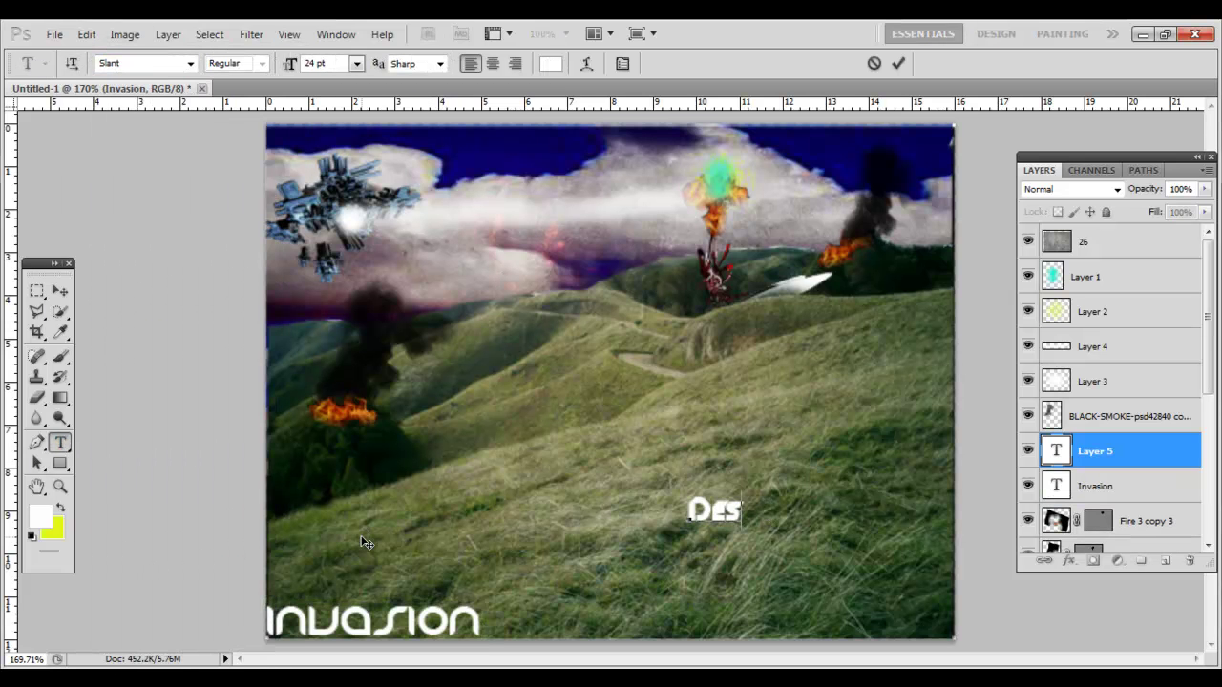
key("ctrl+a")
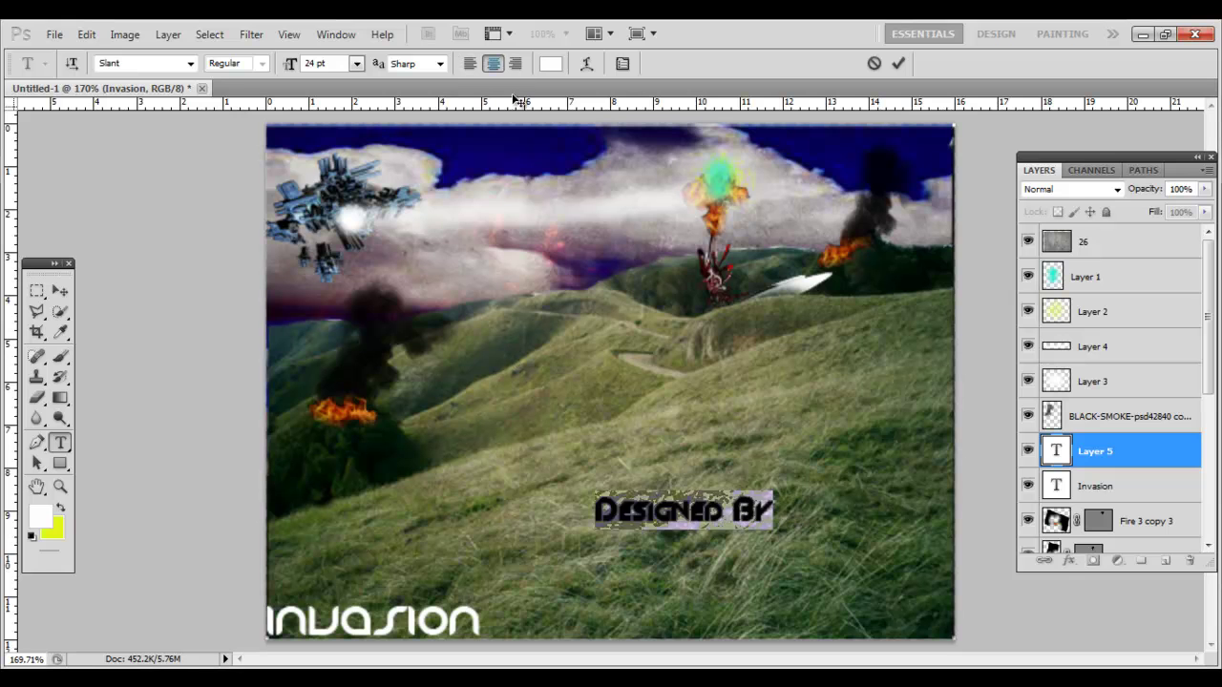
type("ildCraftPlus")
Set the size of the entire credit text to 12 pt and commit it
key("ctrl+a")
left_click(356, 63)
left_click(324, 195)
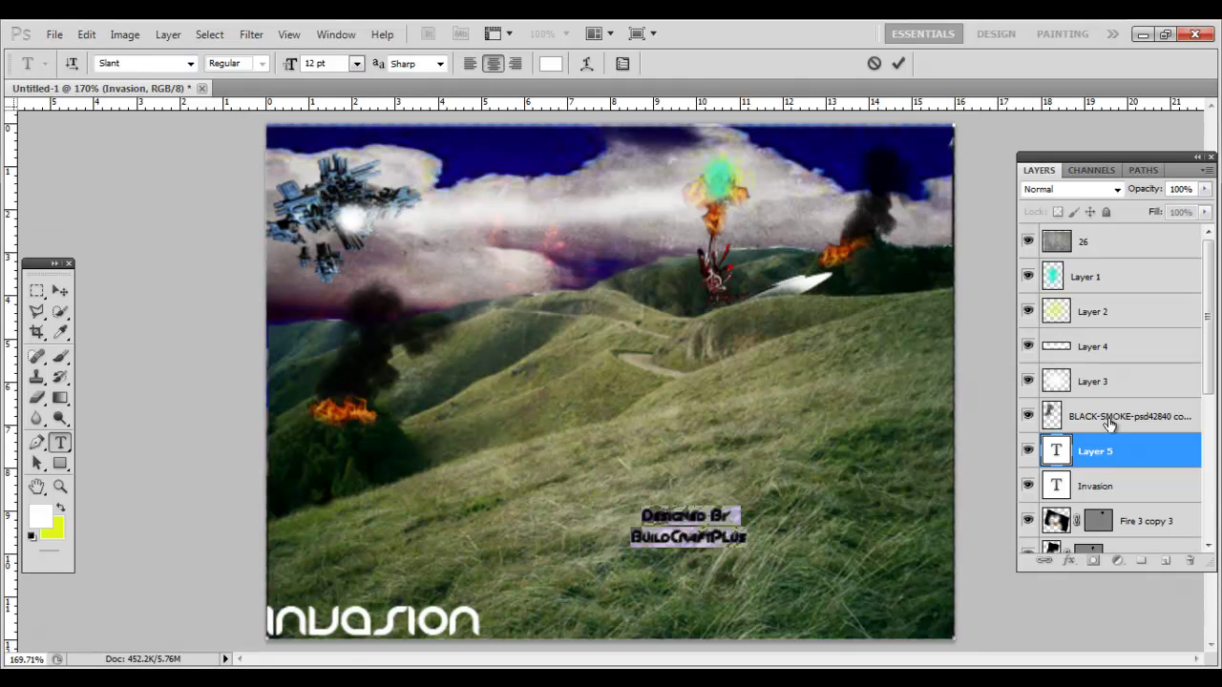
left_click(59, 290)
Move the "Designed By BuildCraftPLus" text into the lower-right corner of the image
key("alt+period")
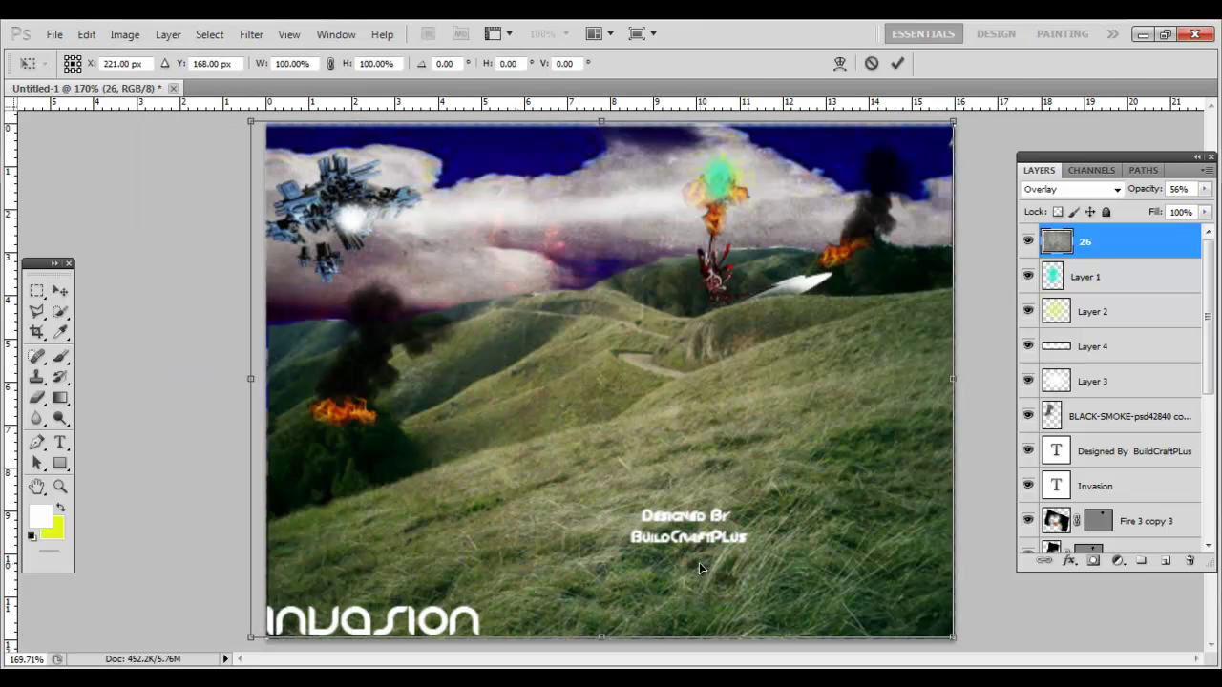
key("Return")
left_click(1127, 450)
left_click(86, 34)
left_click(167, 363)
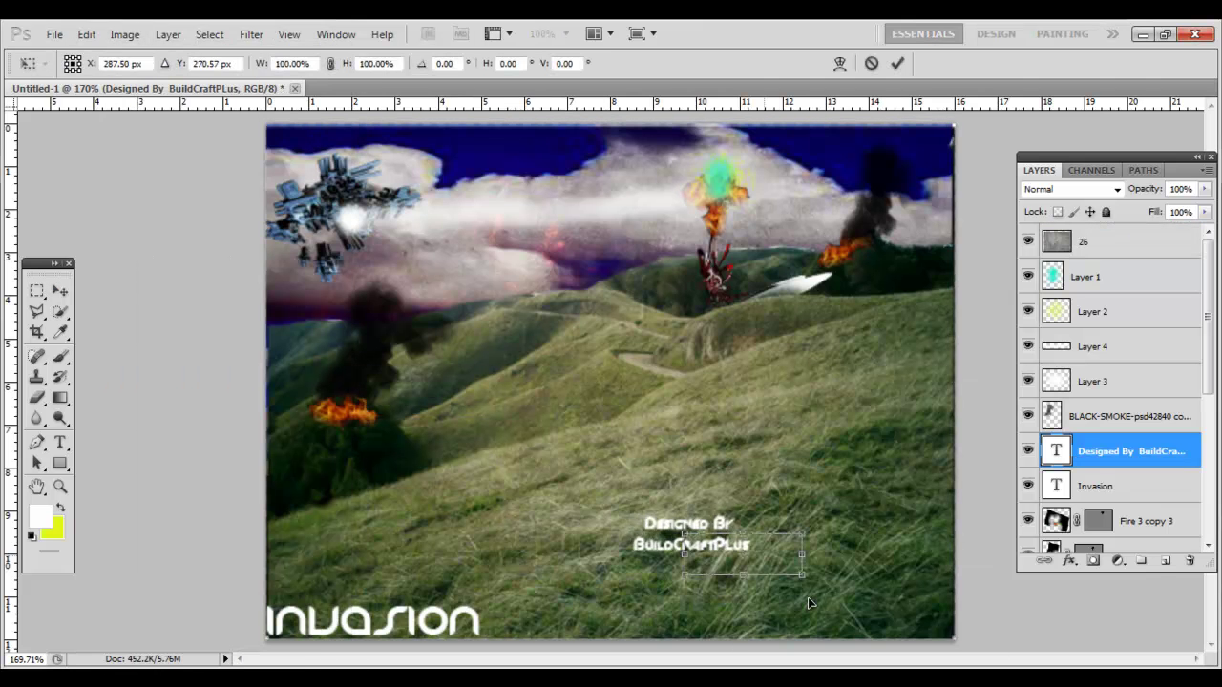
key("Return")
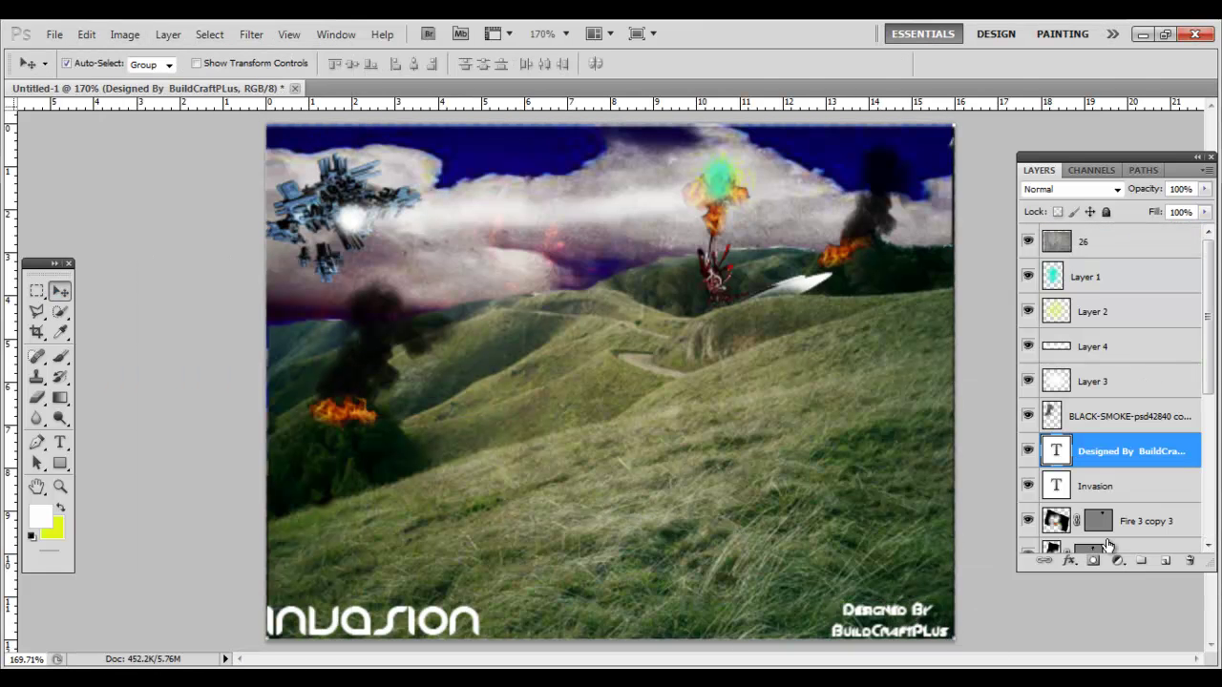
Add a new layer and place the Official-Logo- image file into the document
left_click(1165, 561)
left_click(55, 33)
left_click(101, 382)
left_click(392, 238)
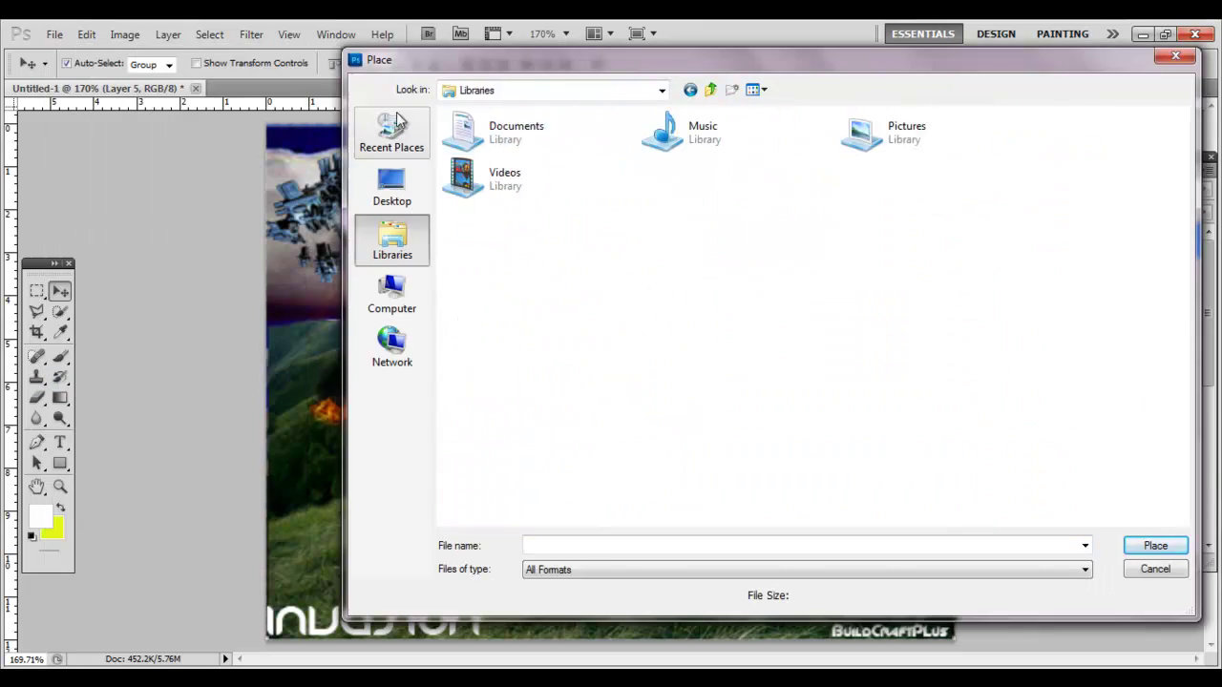
double_click(497, 127)
double_click(410, 199)
double_click(453, 380)
Shrink the Official-Logo- image, blend it as Divide, and position it directly above the credit text
left_click_drag(268, 126, 777, 537)
right_click(936, 330)
left_click(1117, 189)
left_click(1041, 420)
left_click(1051, 576)
left_click_drag(859, 593, 889, 602)
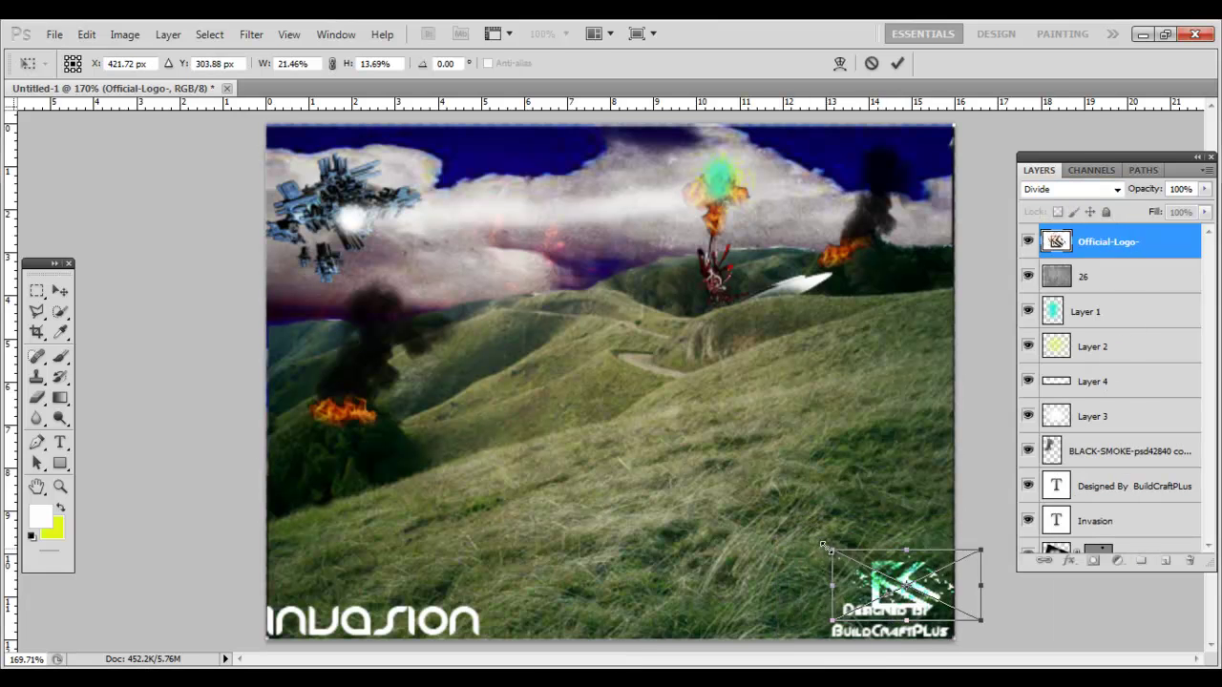
key("Return")
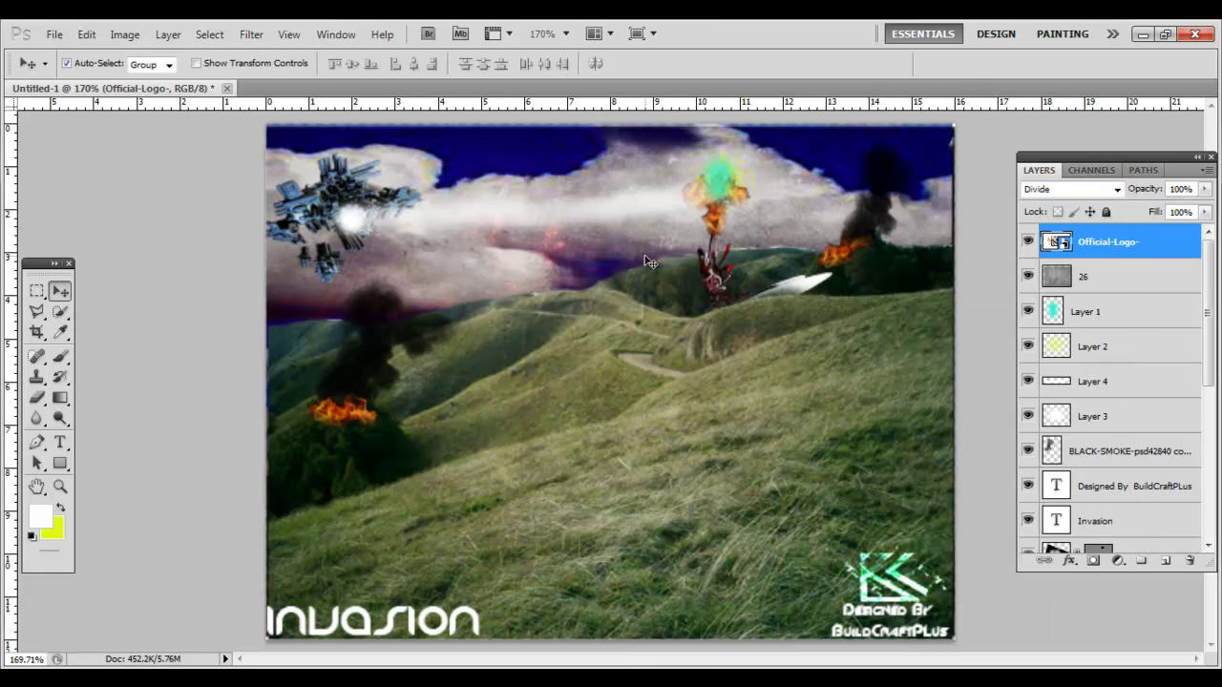